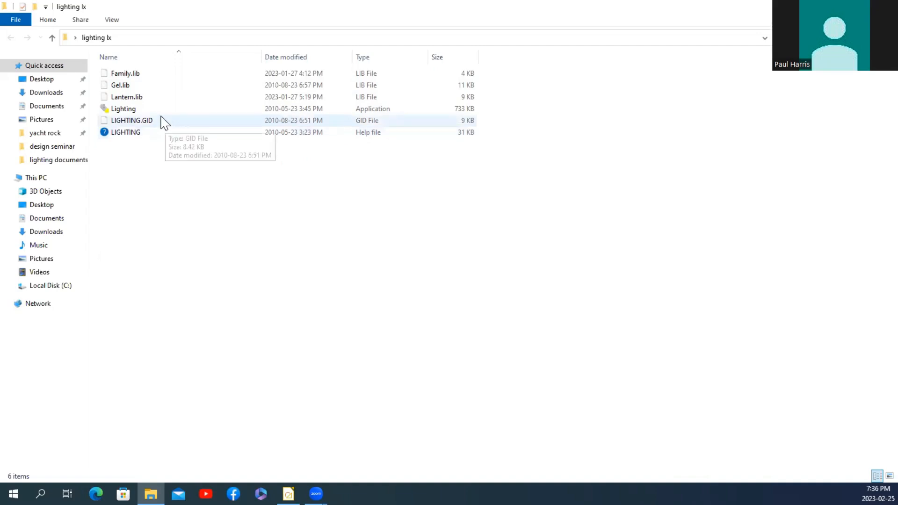
Launch the Lighting application from the lighting lx folder, close the folder window and maximize the program.
double_click(122, 109)
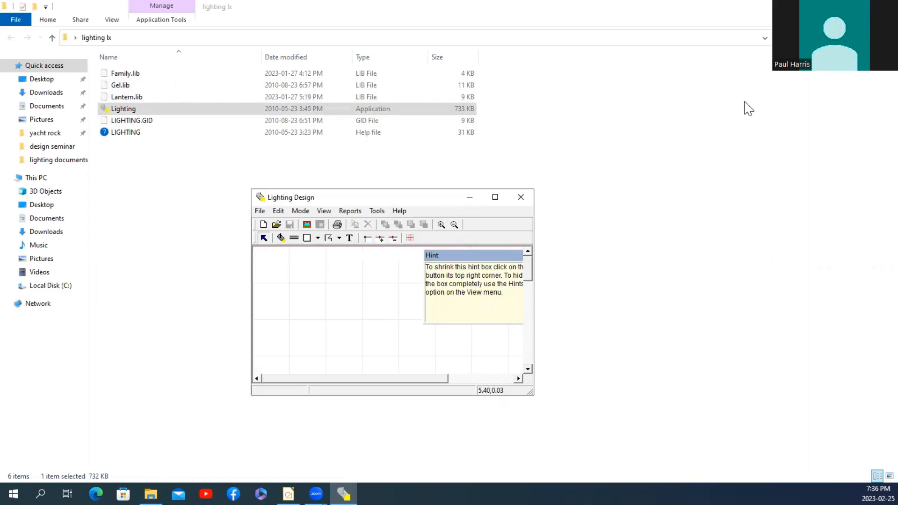
left_click(830, 6)
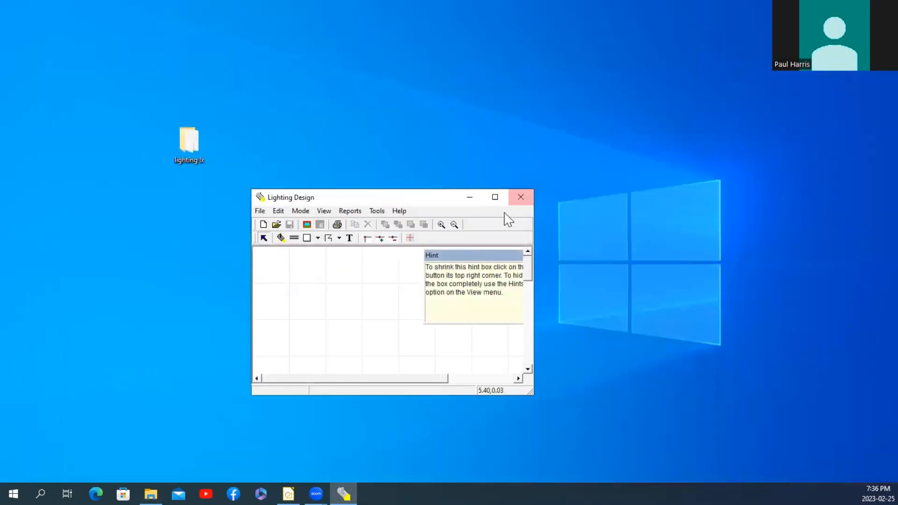
left_click(495, 198)
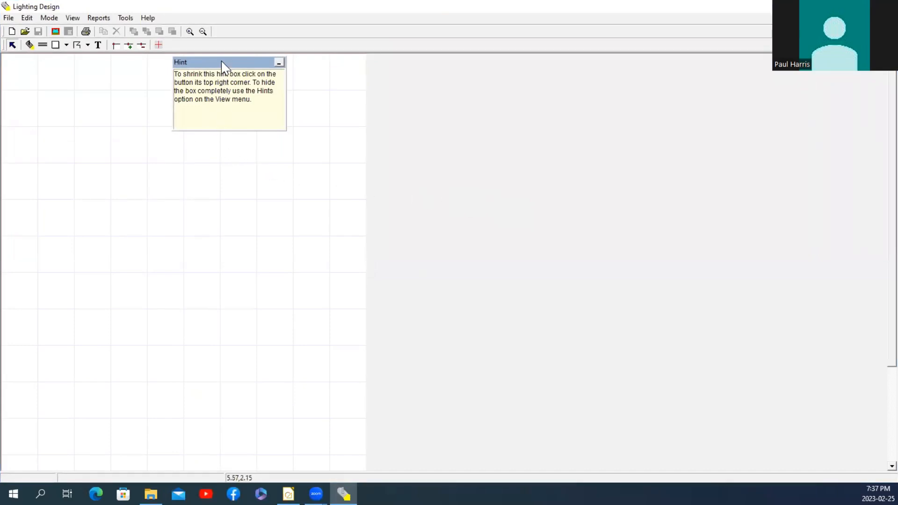
Move the hint box off the plan grid and turn off the display of hints.
left_click_drag(223, 65, 463, 74)
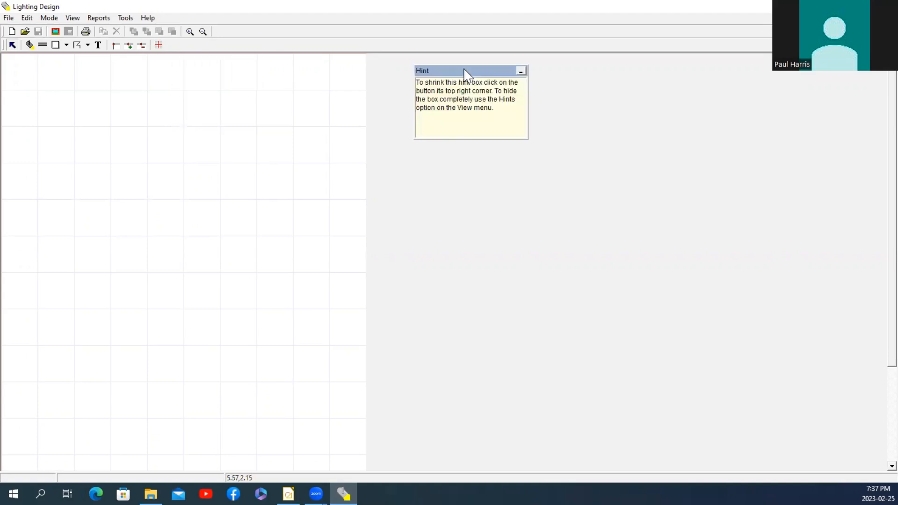
left_click(73, 18)
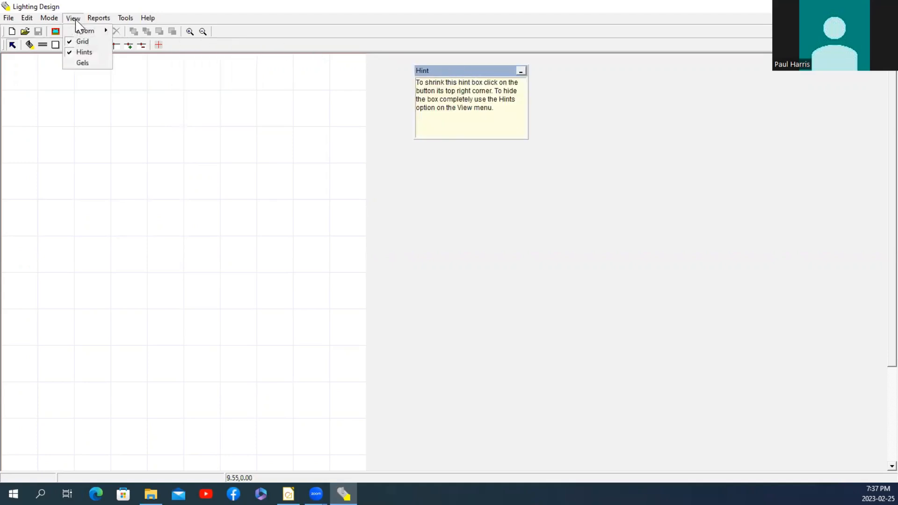
left_click(84, 53)
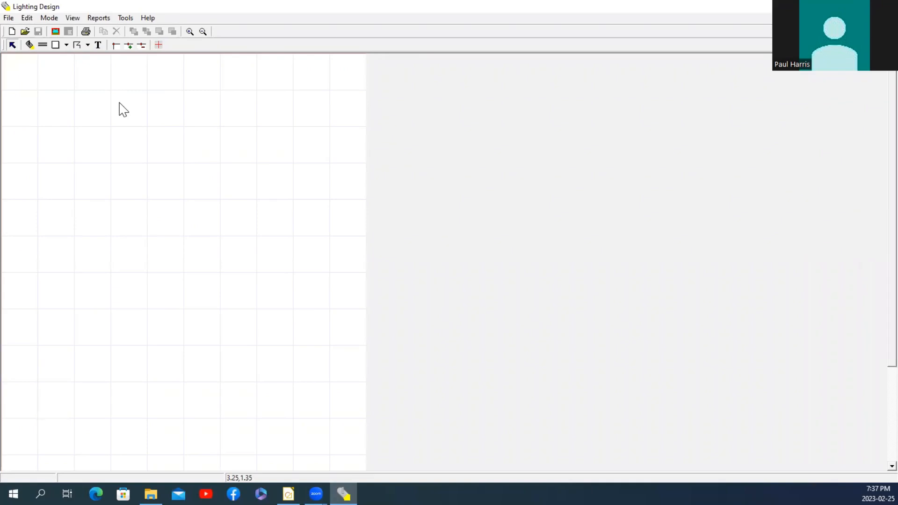
Review the Plan Properties settings for show, designer, date, version, size and units, and close them without changes.
left_click(8, 19)
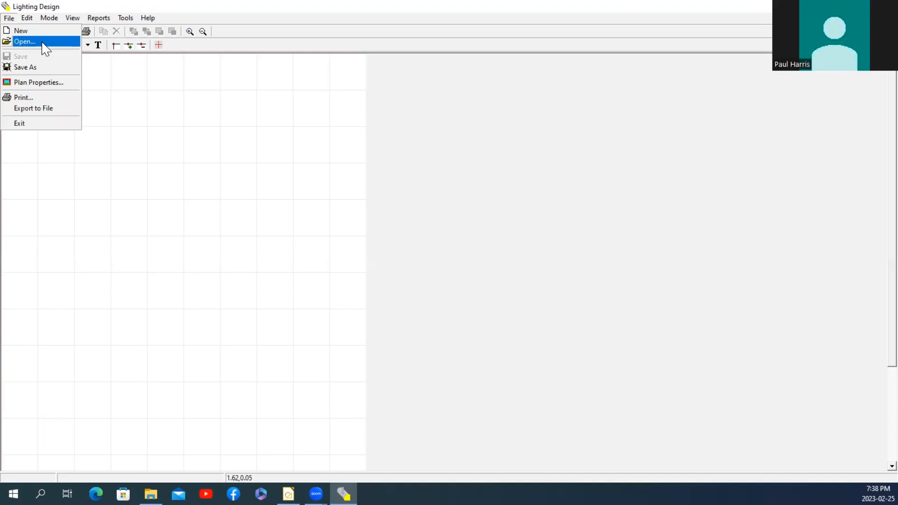
left_click(69, 93)
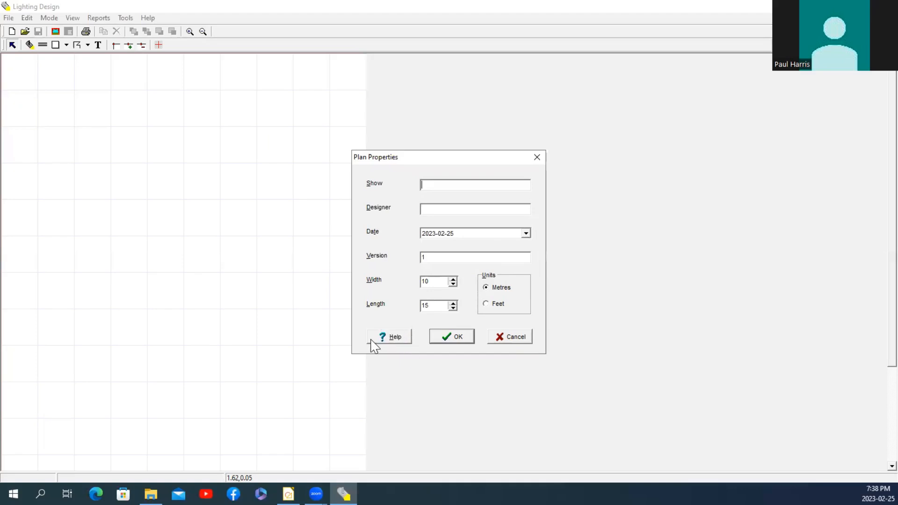
left_click(536, 157)
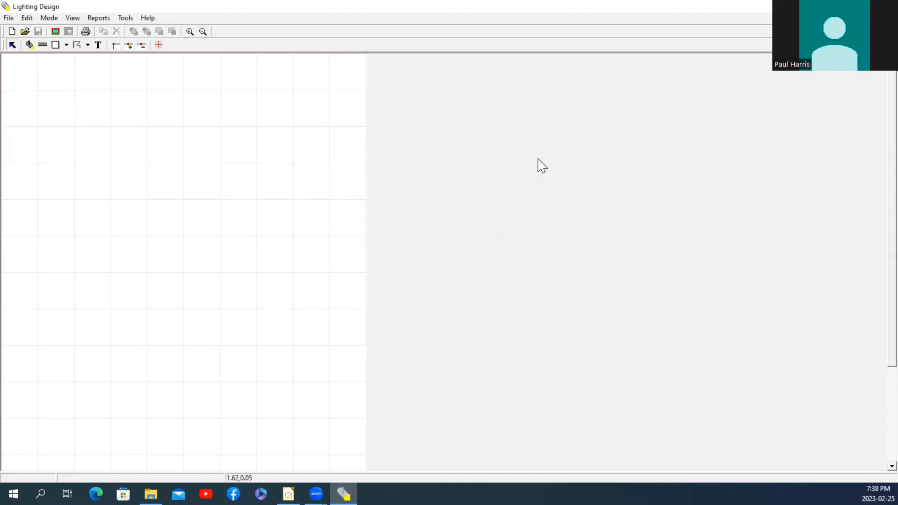
Look at the Export to File options for saving the plan and cancel the export.
left_click(8, 17)
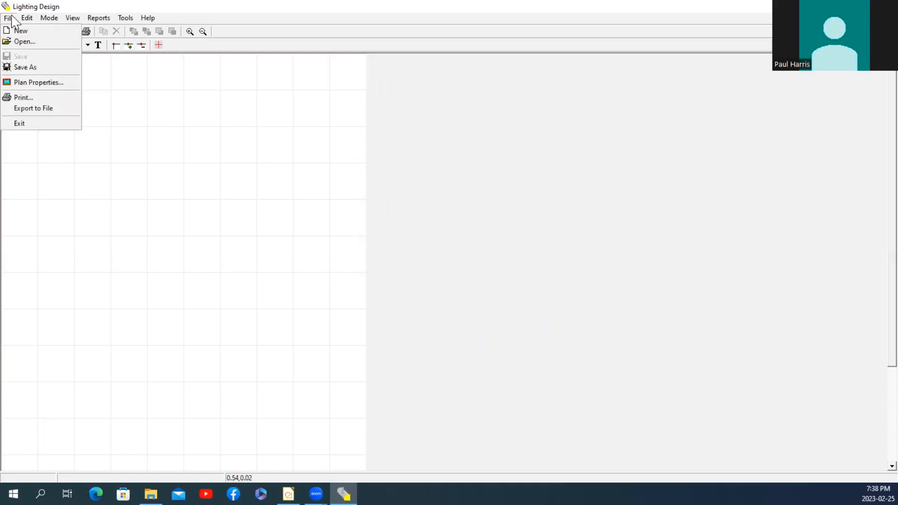
left_click(60, 112)
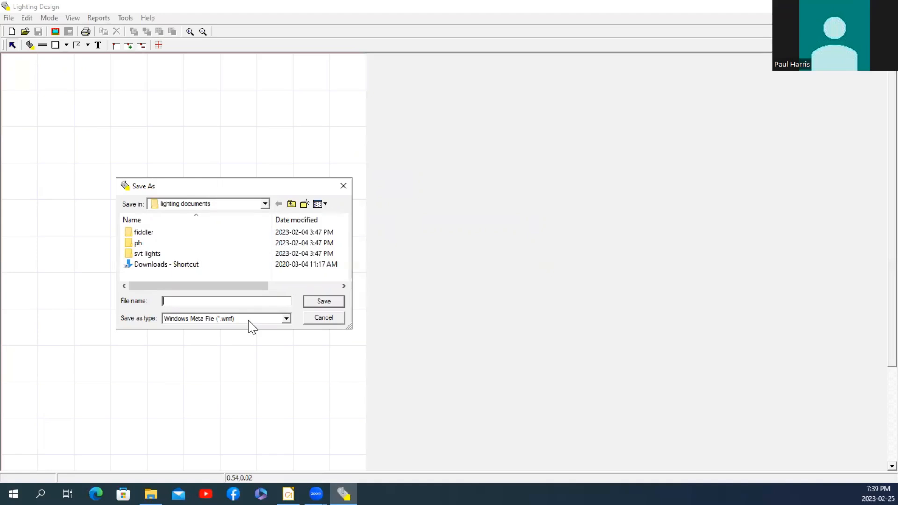
left_click(313, 318)
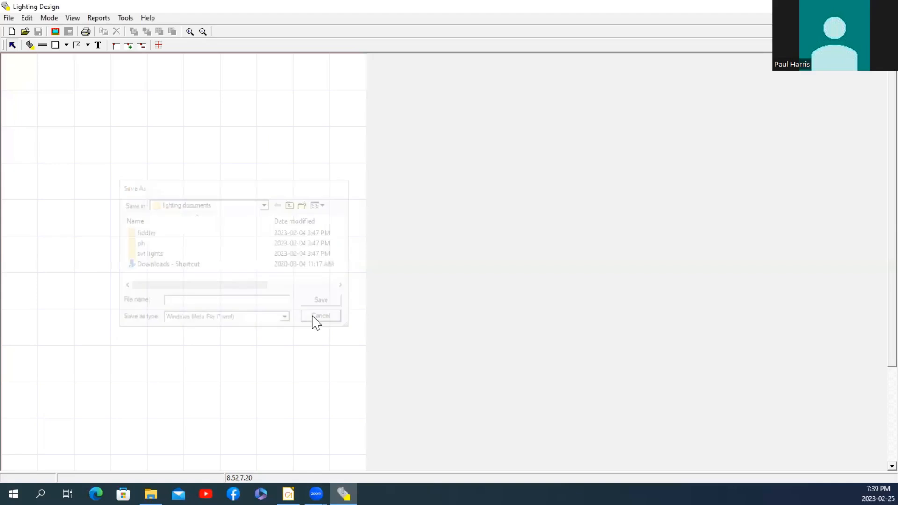
left_click(13, 18)
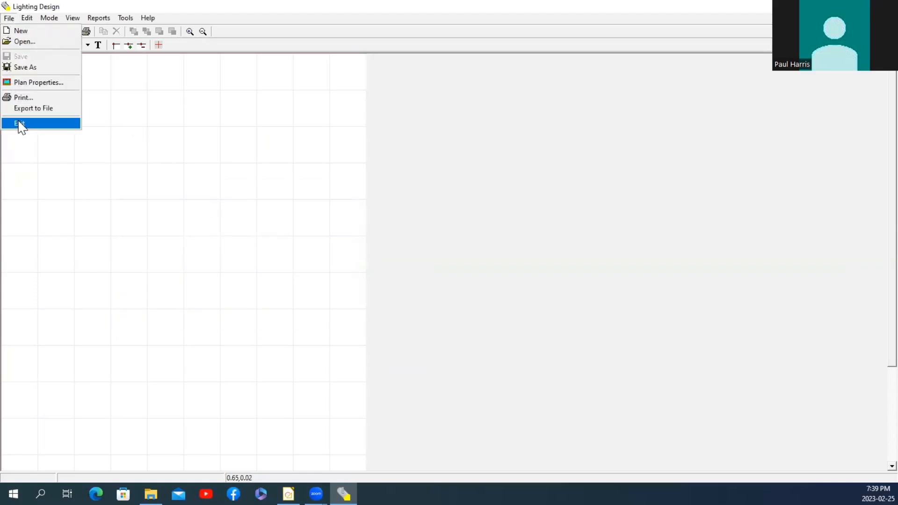
left_click(163, 125)
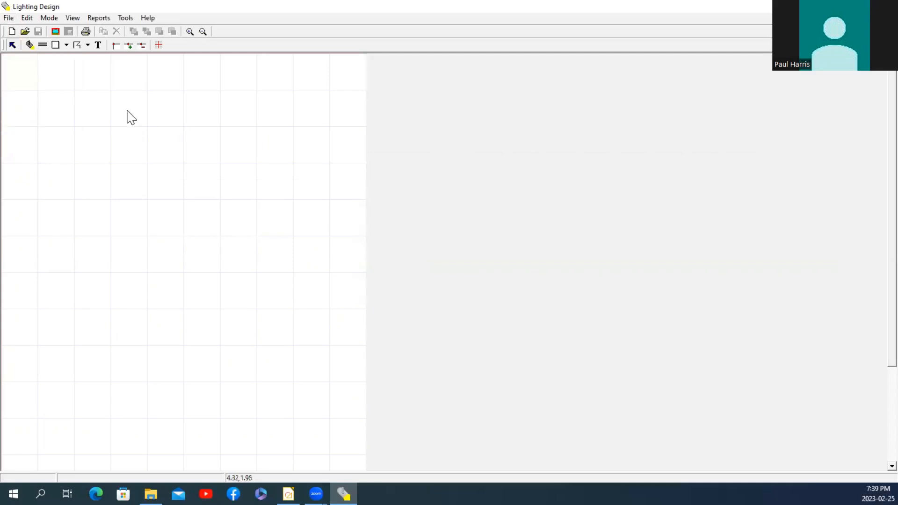
left_click(31, 19)
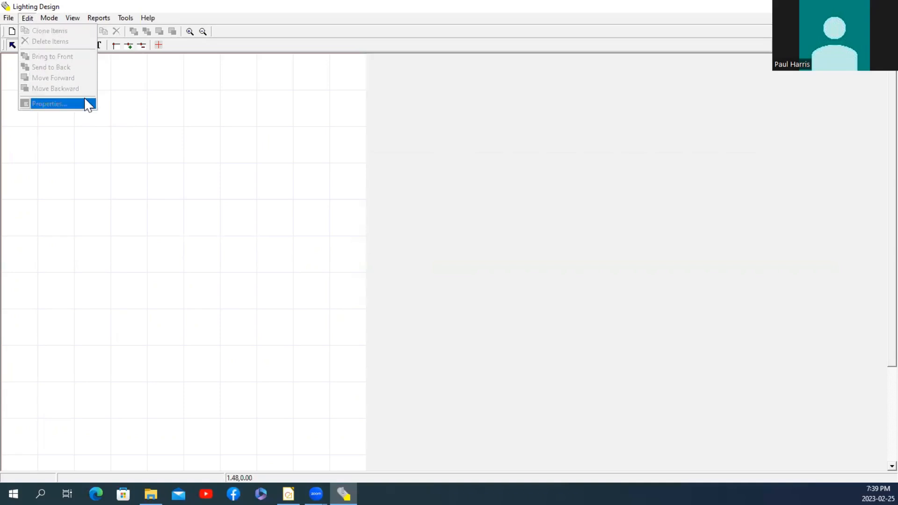
left_click(114, 108)
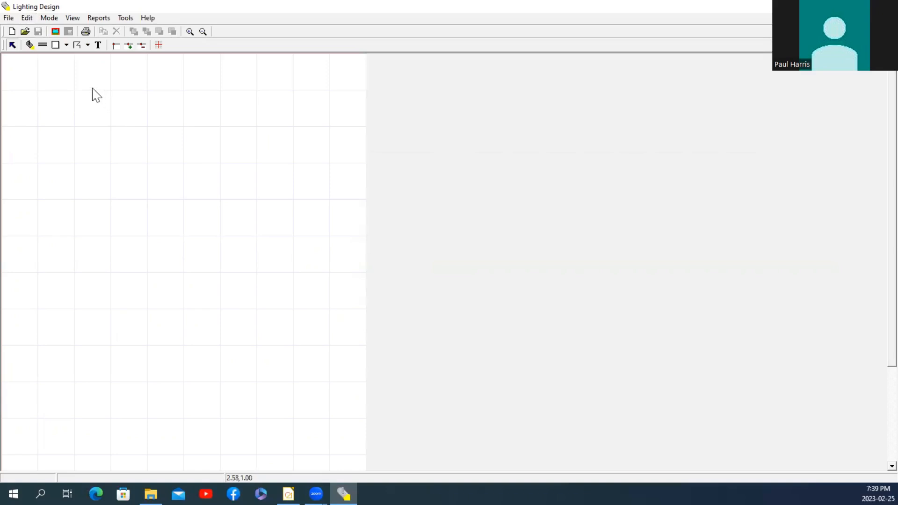
Add a lantern to the upper part of the plan and rotate it slightly.
left_click(30, 47)
left_click(138, 159)
left_click(137, 160)
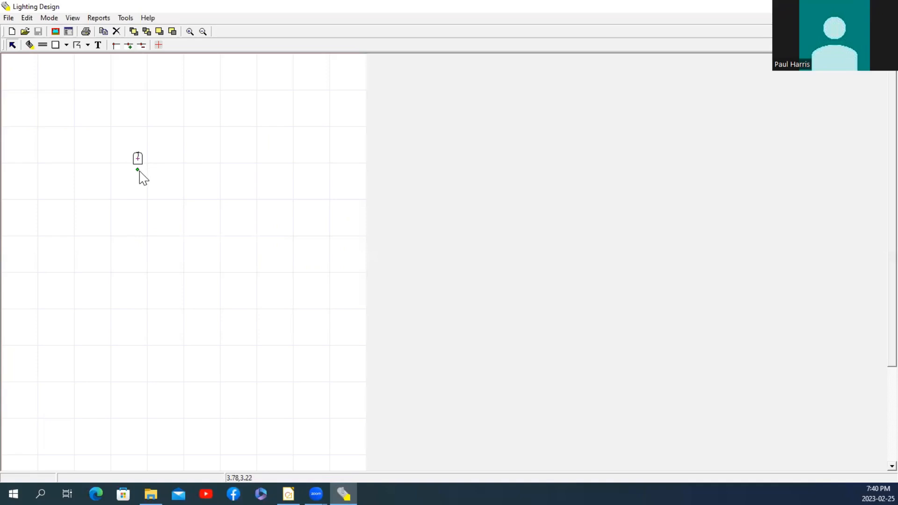
left_click_drag(137, 171, 141, 172)
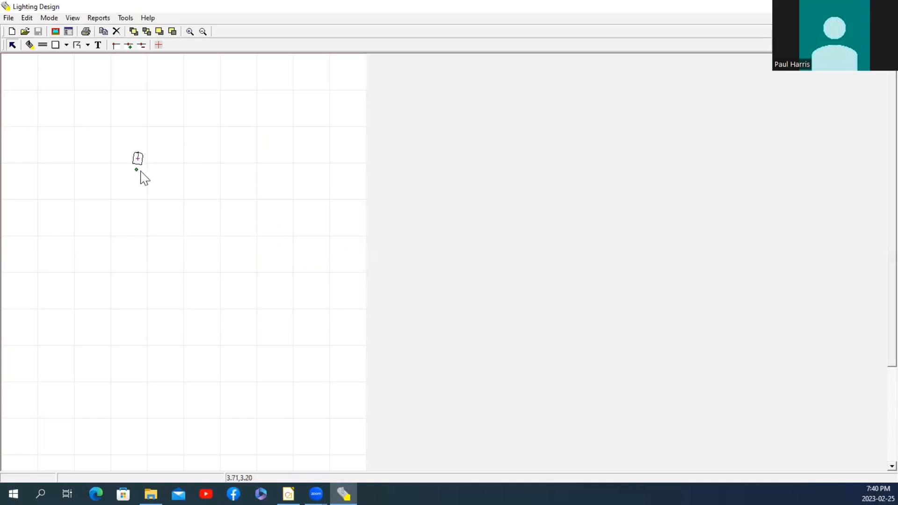
Clone the lantern, place the copy about 1.2 m to its right, and rotate the original lantern back upright.
left_click(28, 19)
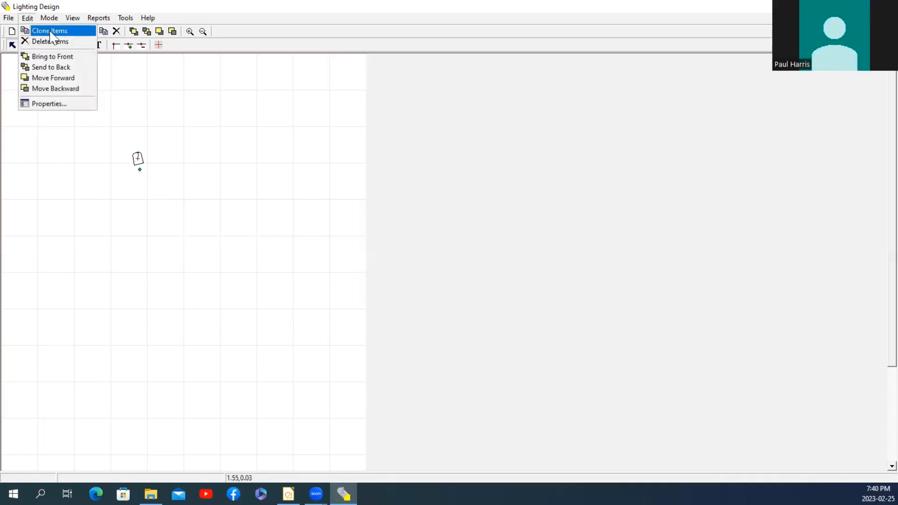
left_click(75, 37)
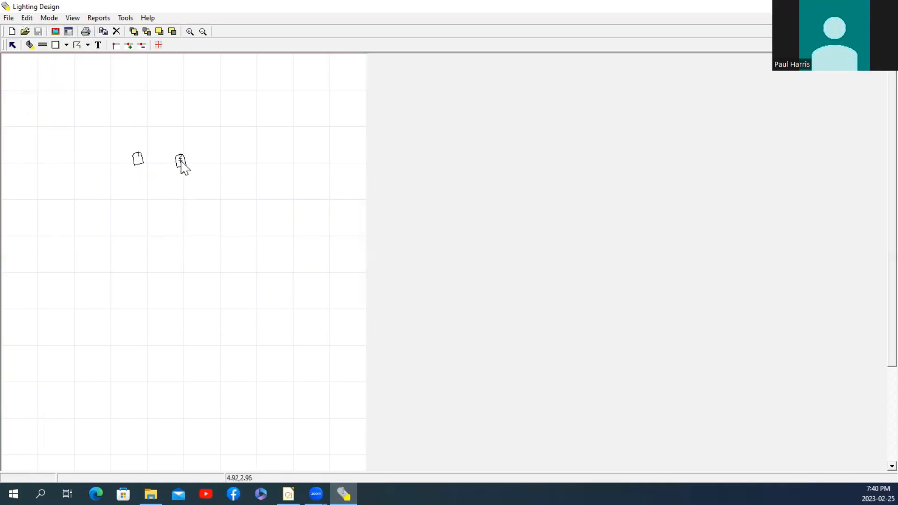
left_click(181, 164)
left_click(139, 163)
left_click_drag(139, 170, 138, 169)
Review lantern 1's general, equipment and notes properties, including the list of lantern types, and close them without changes.
left_click(28, 19)
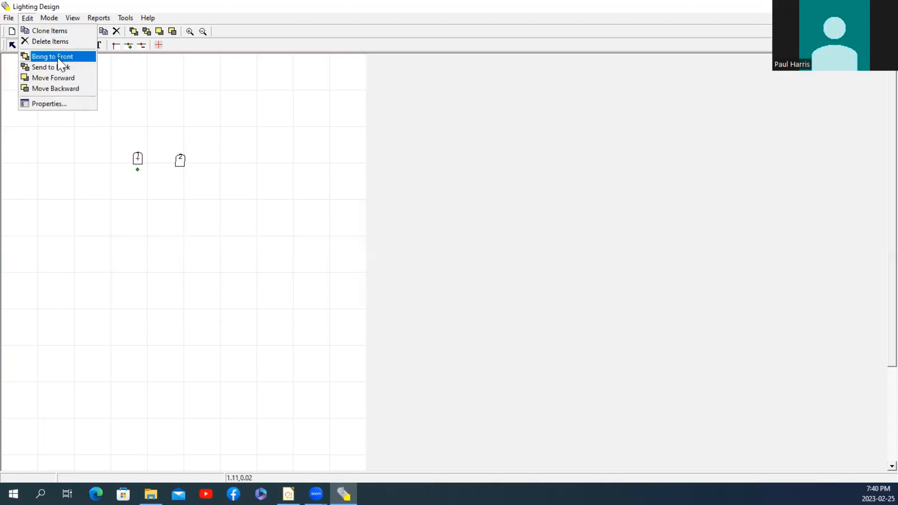
left_click(58, 105)
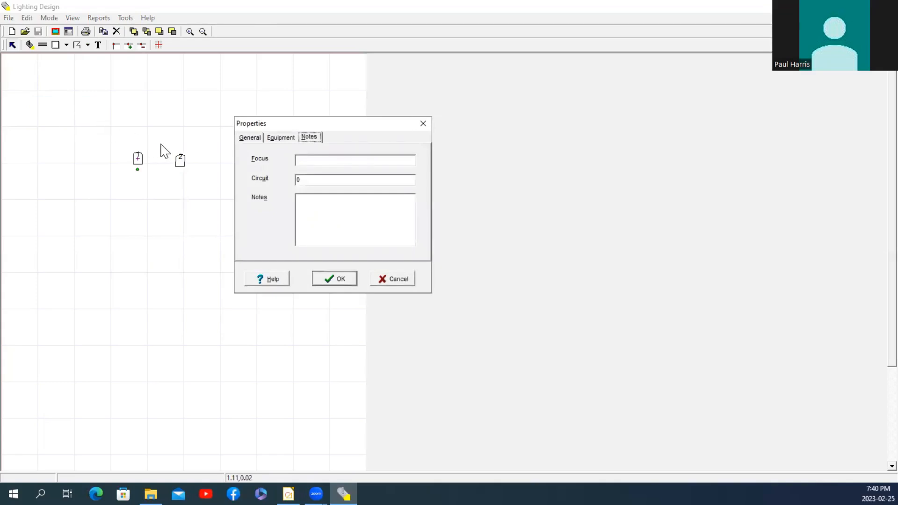
left_click(248, 138)
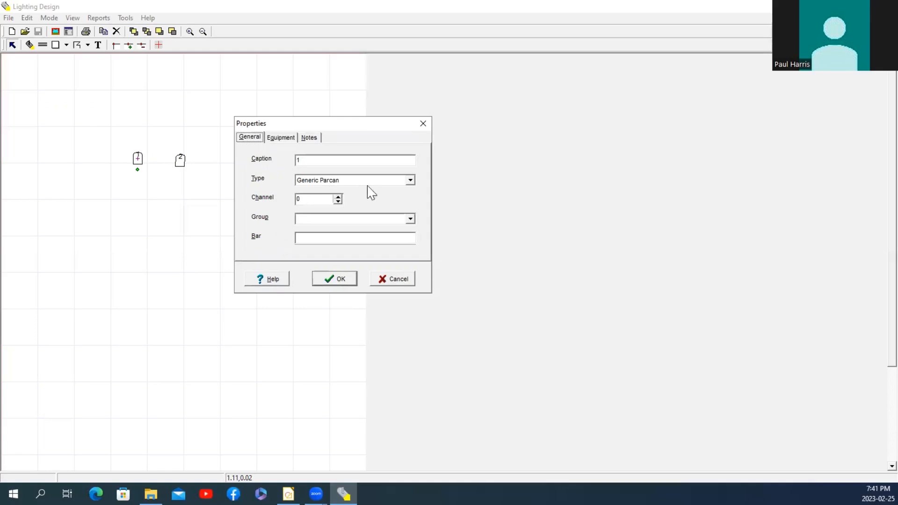
left_click(411, 182)
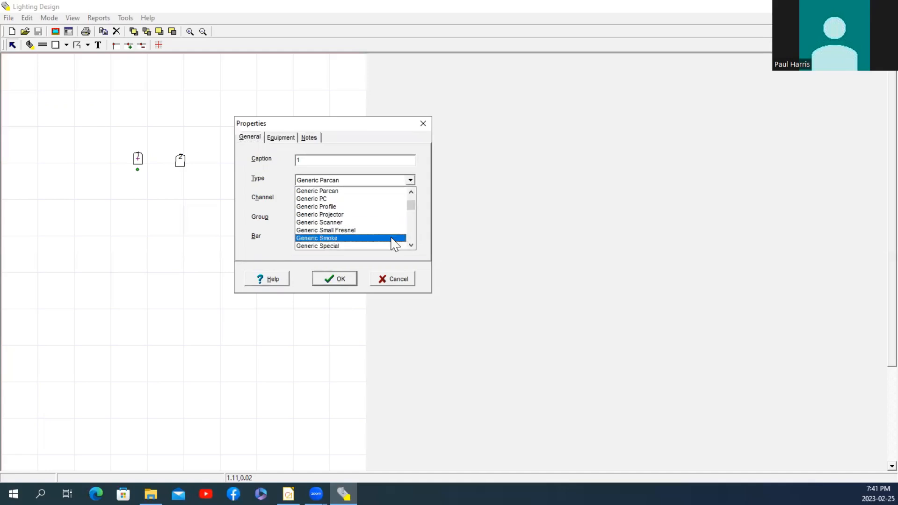
left_click(287, 200)
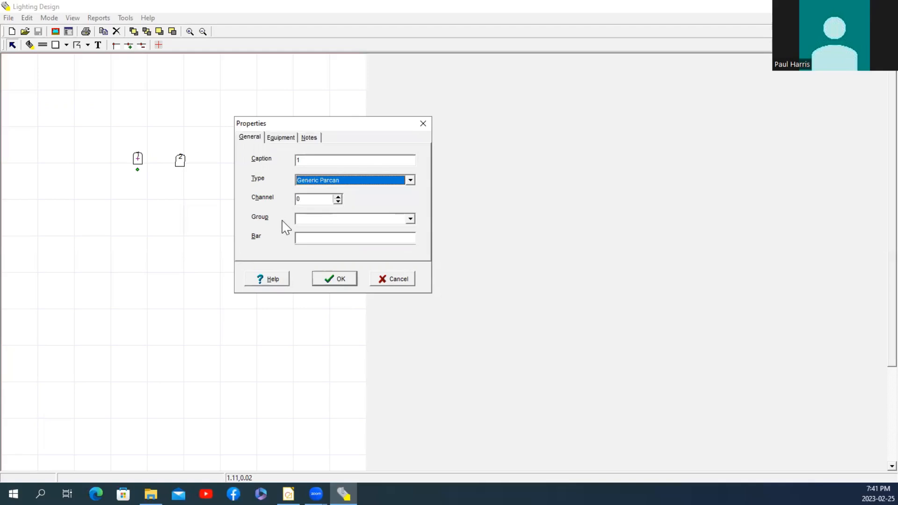
left_click(284, 138)
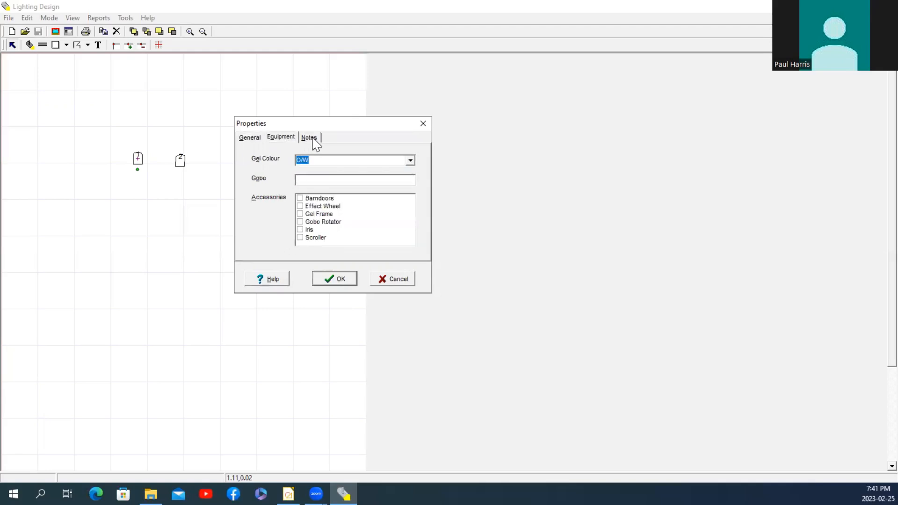
left_click(311, 138)
left_click(423, 123)
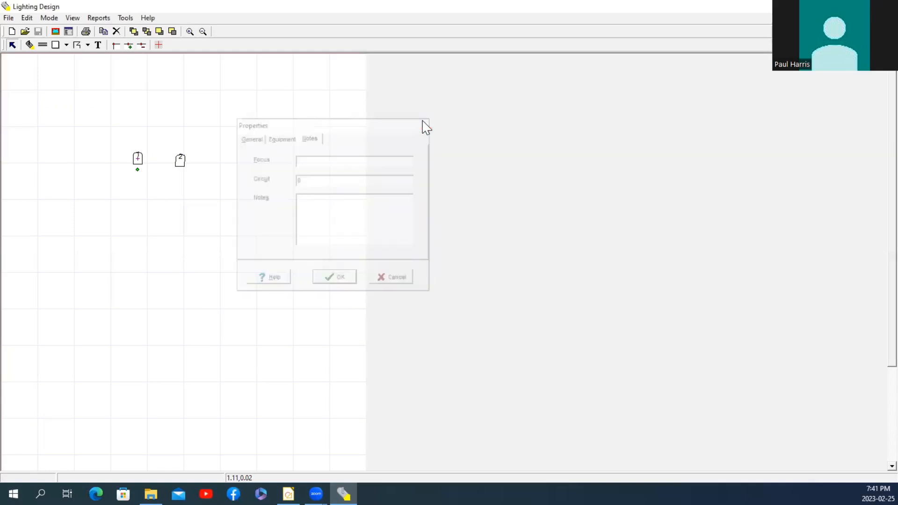
Add a shape to the plan, enlarge it to about 3 by 3 m, and move it over the two lanterns.
left_click(49, 18)
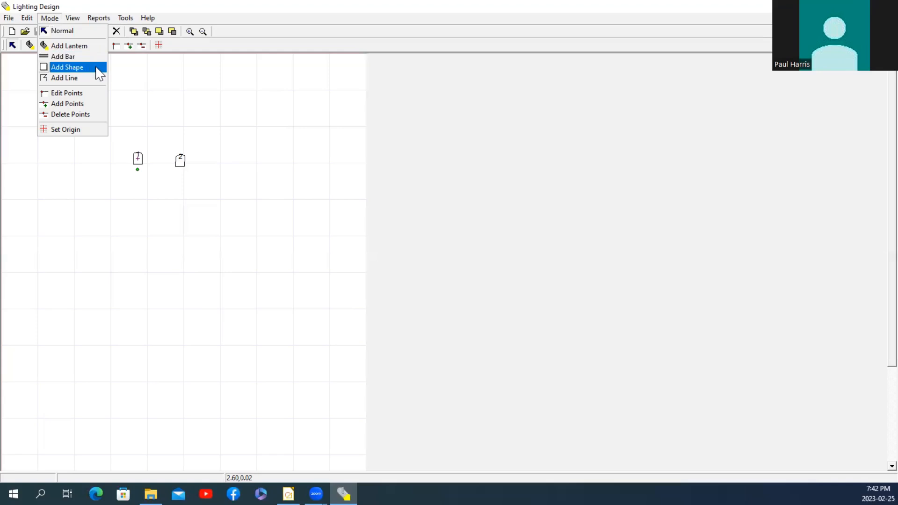
left_click(97, 67)
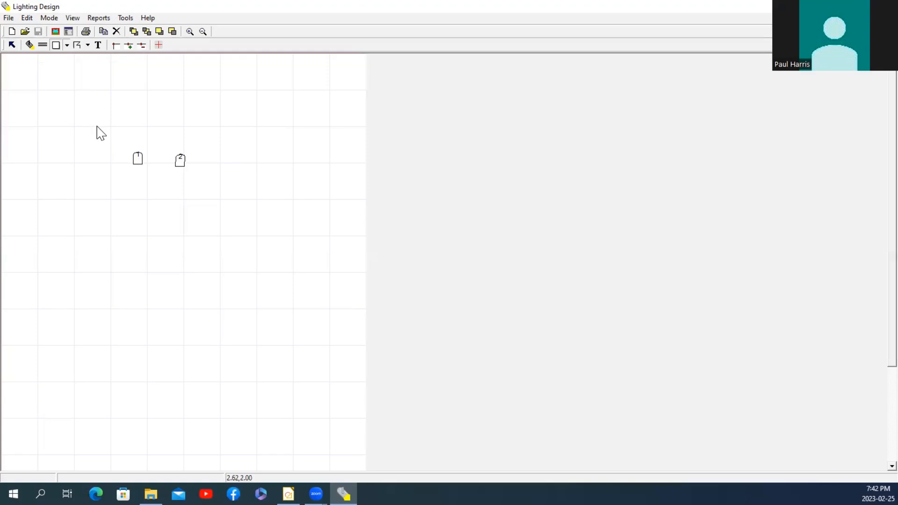
left_click(92, 111)
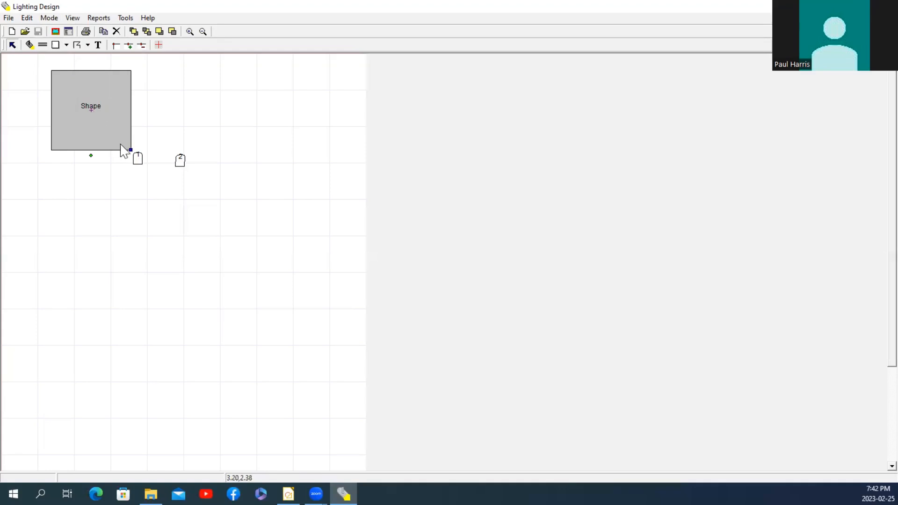
left_click_drag(131, 150, 144, 165)
left_click_drag(113, 134, 188, 179)
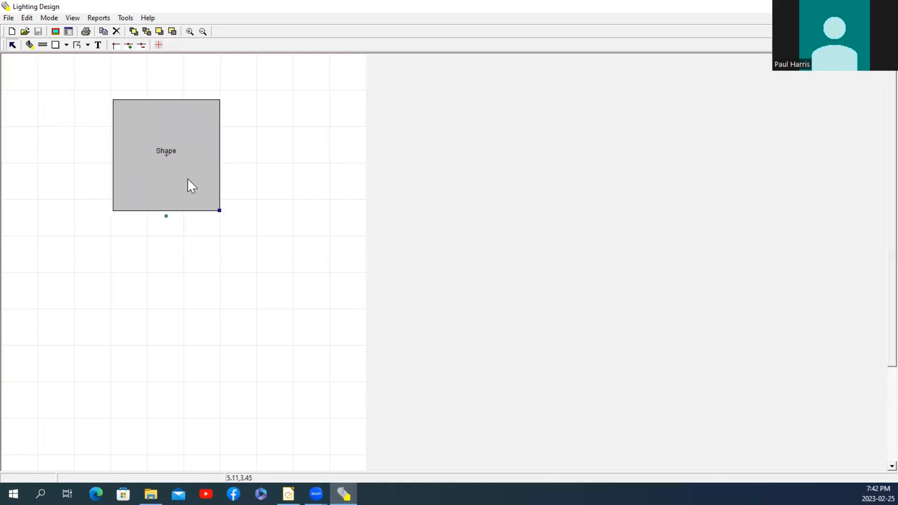
Change the shape's type to Polygon and set its caption to Stage.
double_click(184, 178)
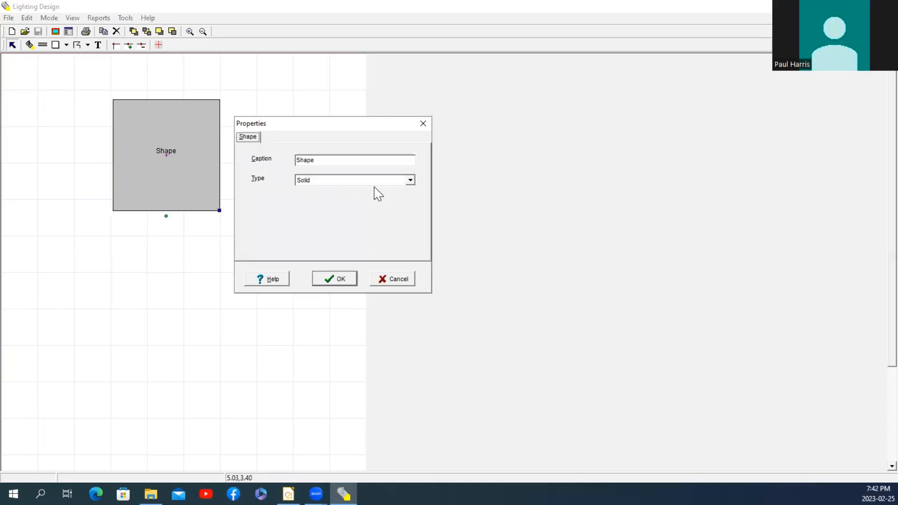
left_click(410, 181)
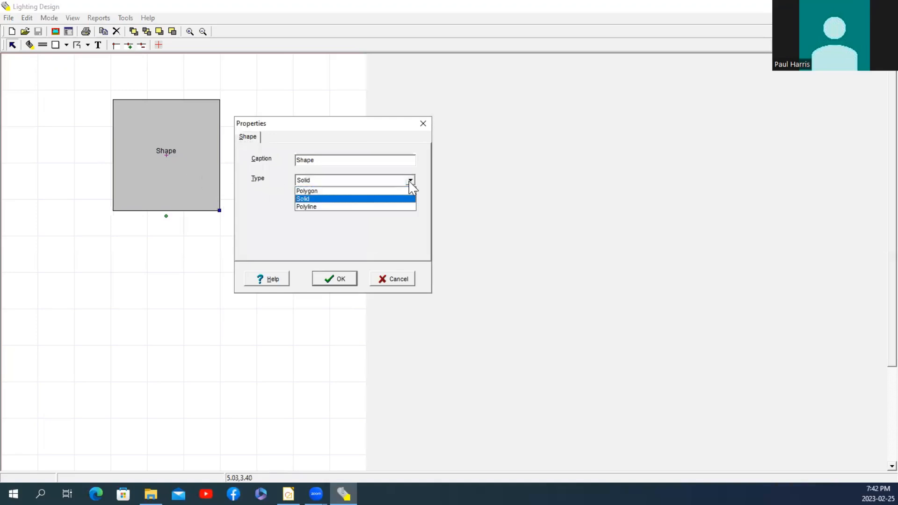
left_click(379, 192)
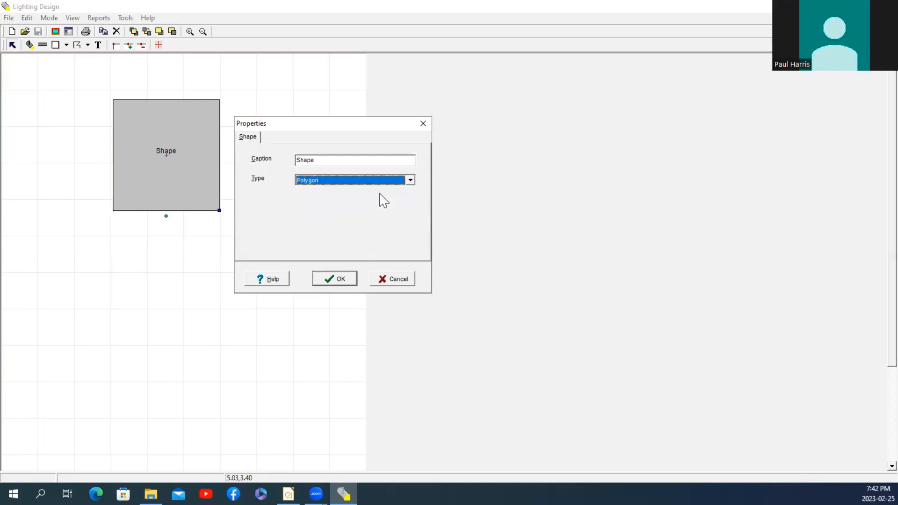
left_click(300, 159)
left_click_drag(299, 160, 334, 159)
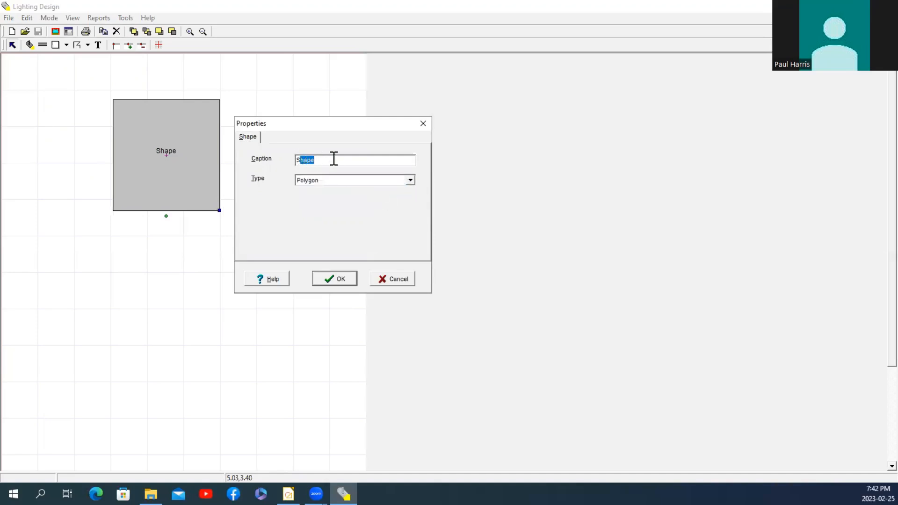
type("tage")
left_click(349, 279)
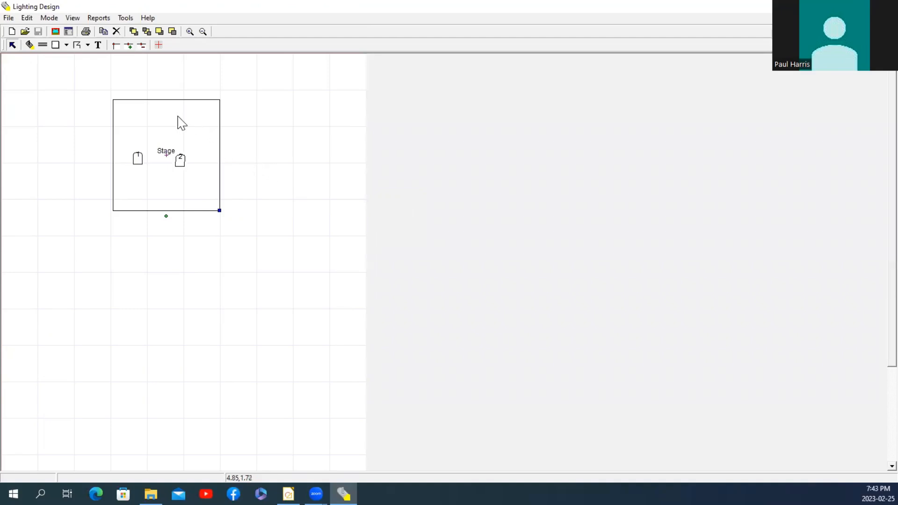
Edit the Stage shape's points, moving both lower corners outward by about 0.6 m to form a trapezoid.
left_click(50, 18)
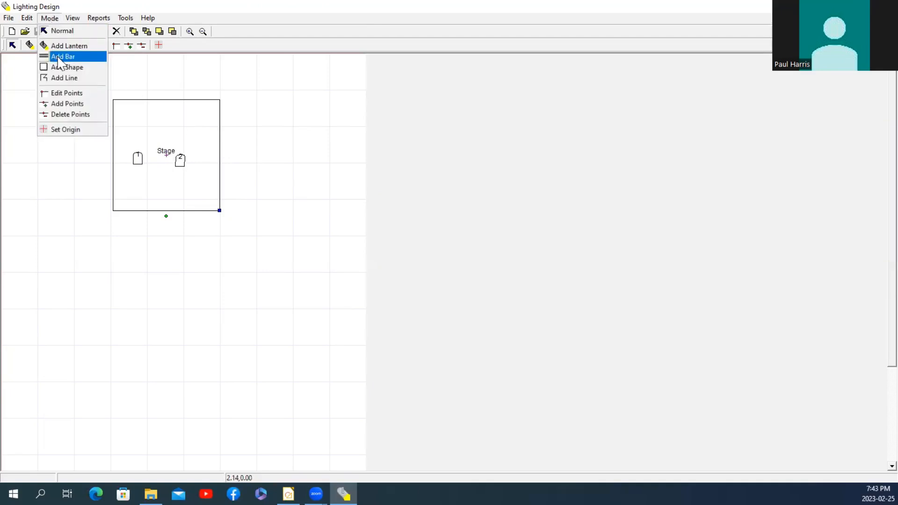
left_click(89, 96)
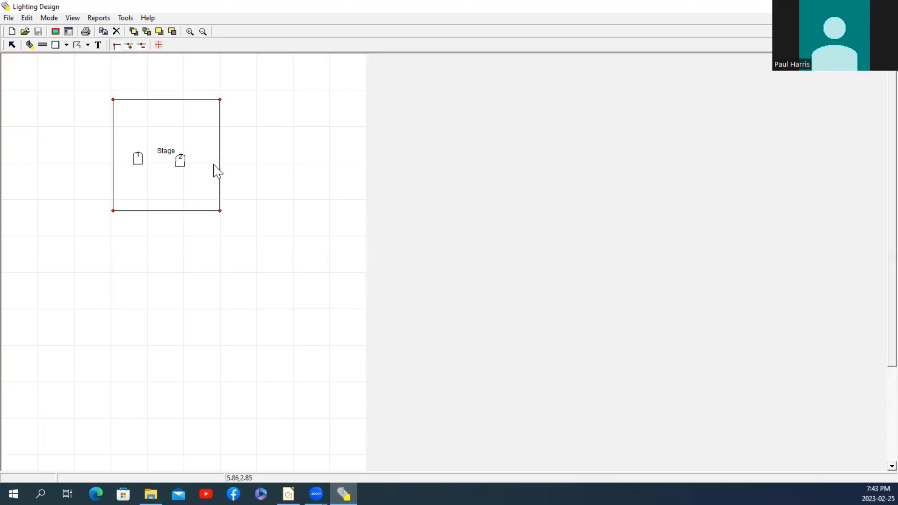
left_click_drag(219, 211, 239, 218)
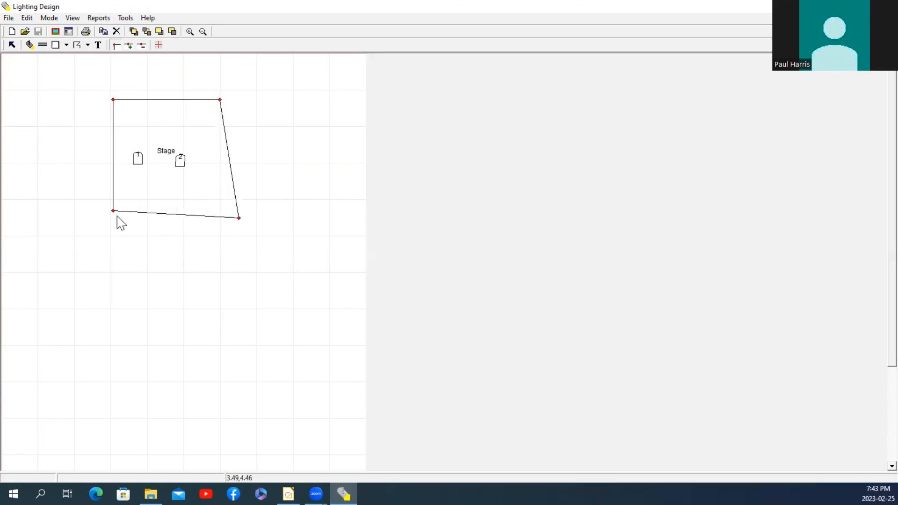
left_click_drag(113, 211, 92, 216)
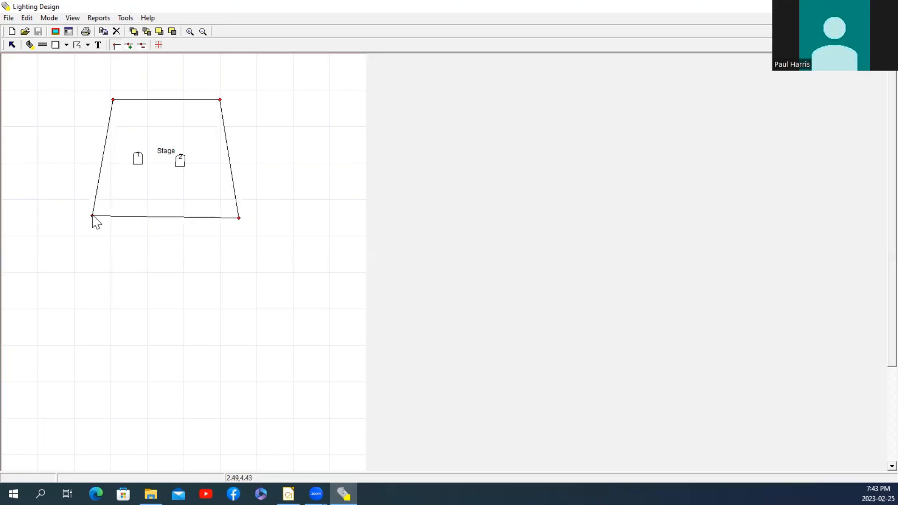
Add a point at the Stage shape's upper-left corner and move a corner point out to about 2.28, 2.02.
left_click(50, 18)
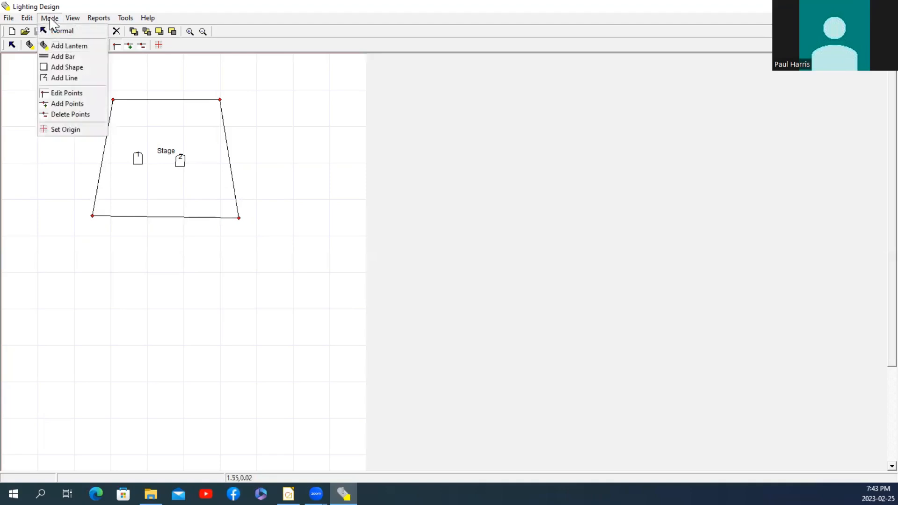
left_click(61, 104)
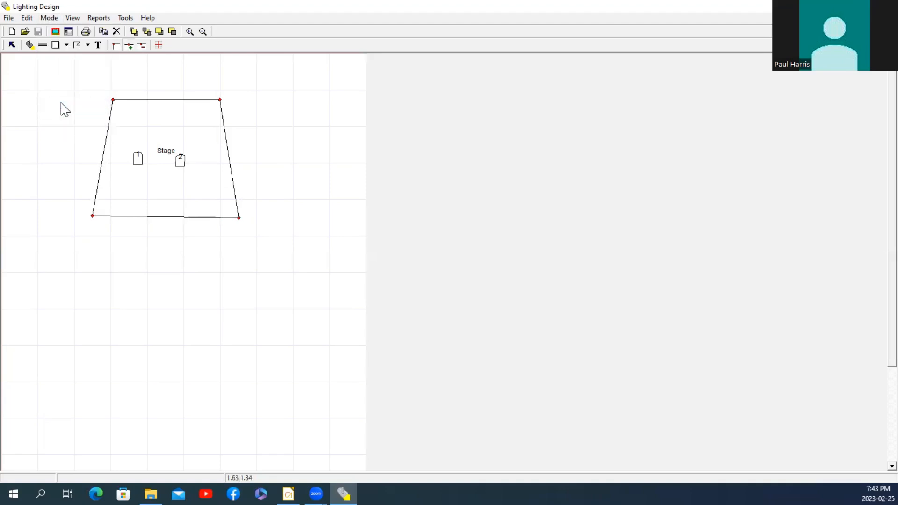
left_click(112, 101)
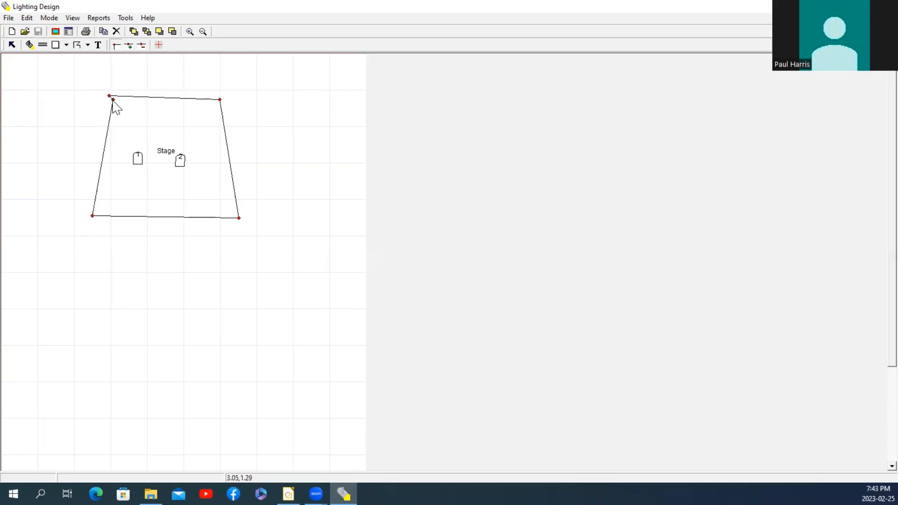
left_click_drag(113, 100, 85, 126)
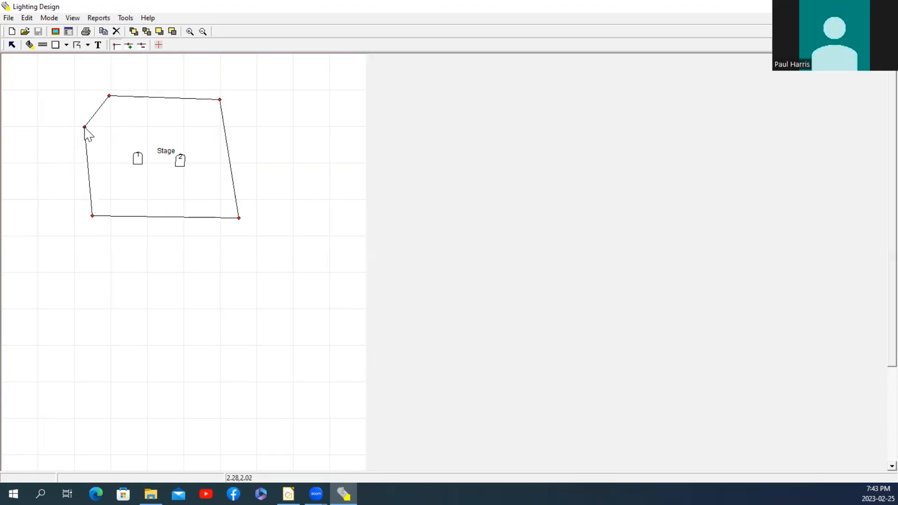
Delete the outlying point on the Stage shape's left side.
left_click(49, 18)
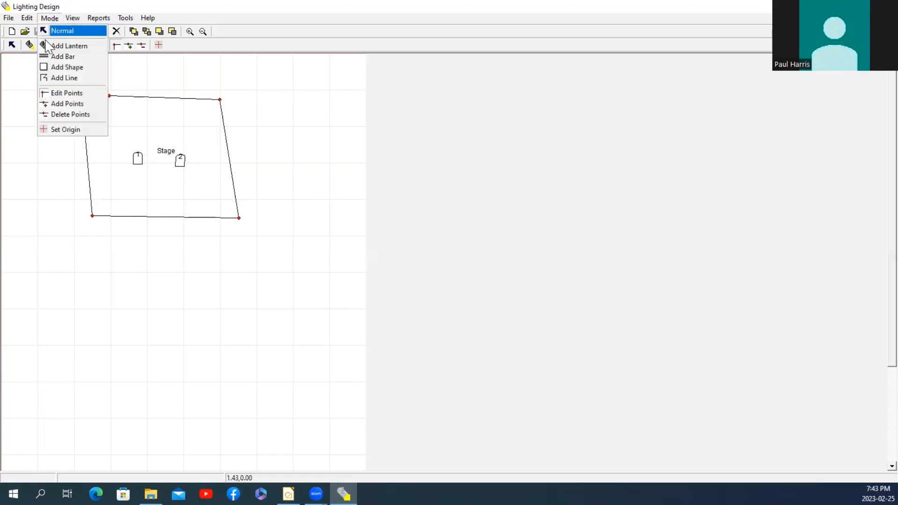
left_click(56, 115)
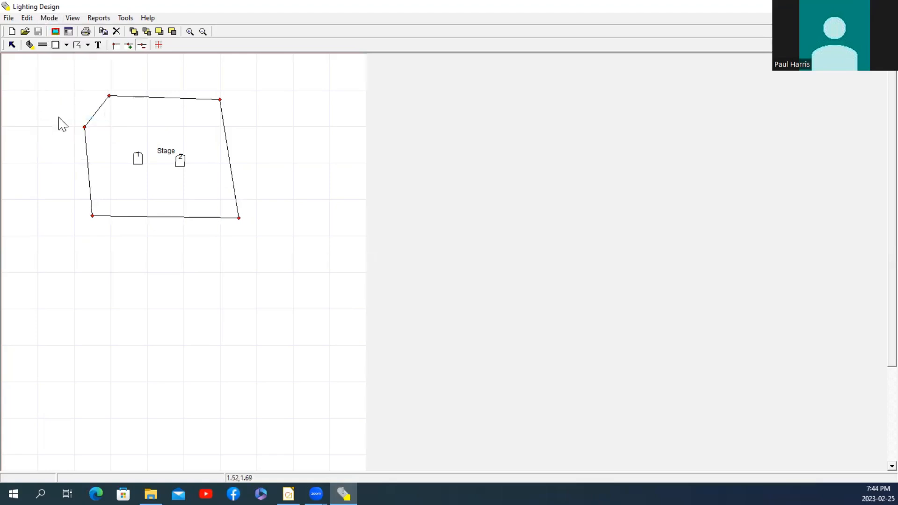
left_click(85, 127)
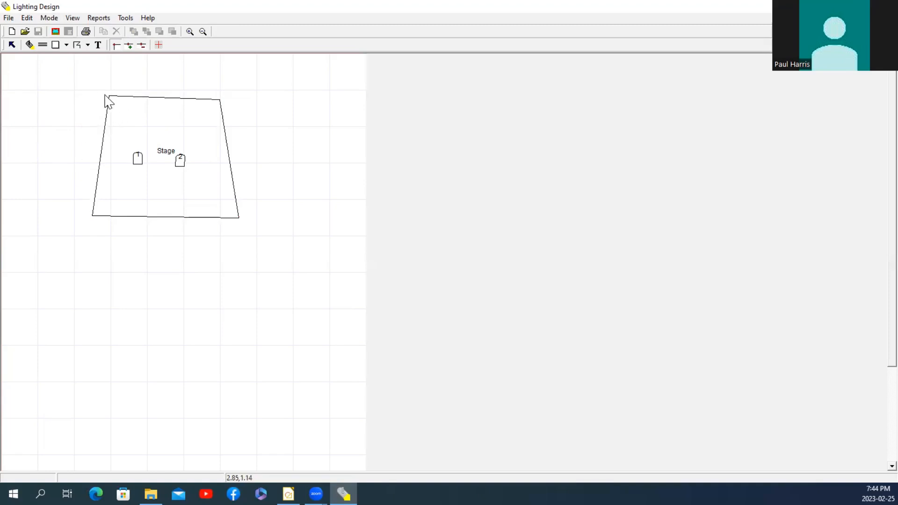
Move the Stage shape's upper-left corner to about 2.92, 1.23, roughly level with its upper-right corner.
left_click(49, 17)
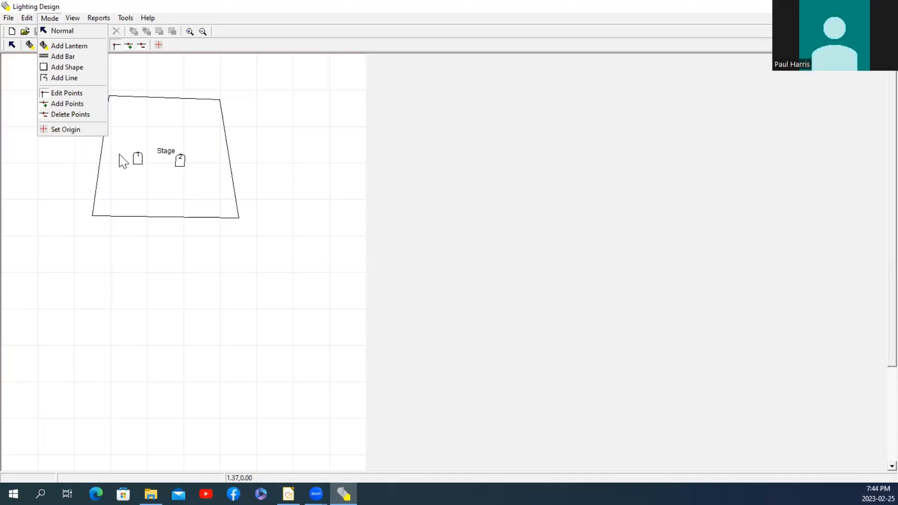
left_click(160, 133)
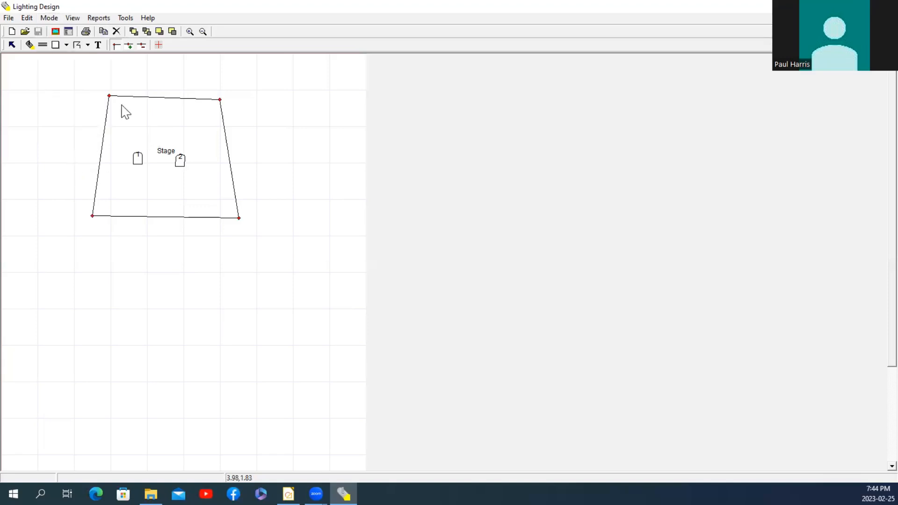
left_click_drag(108, 95, 107, 98)
left_click(73, 19)
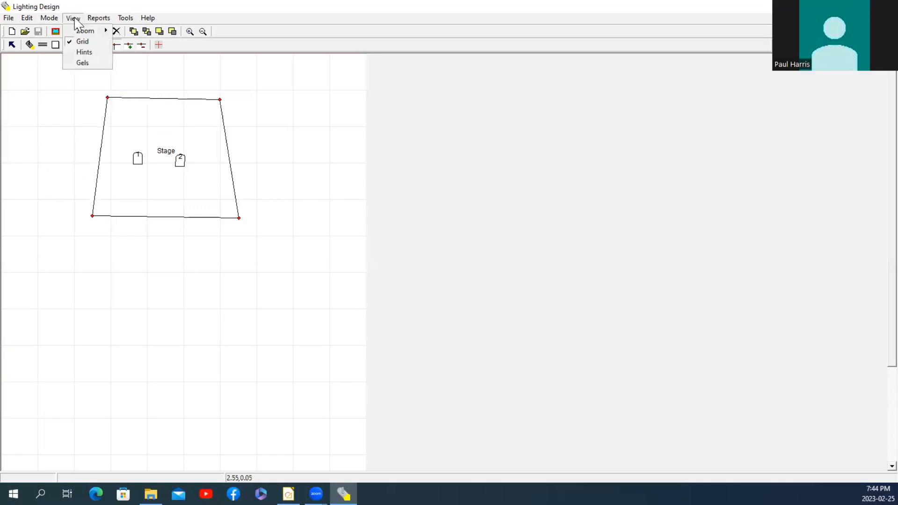
mouse_move(84, 32)
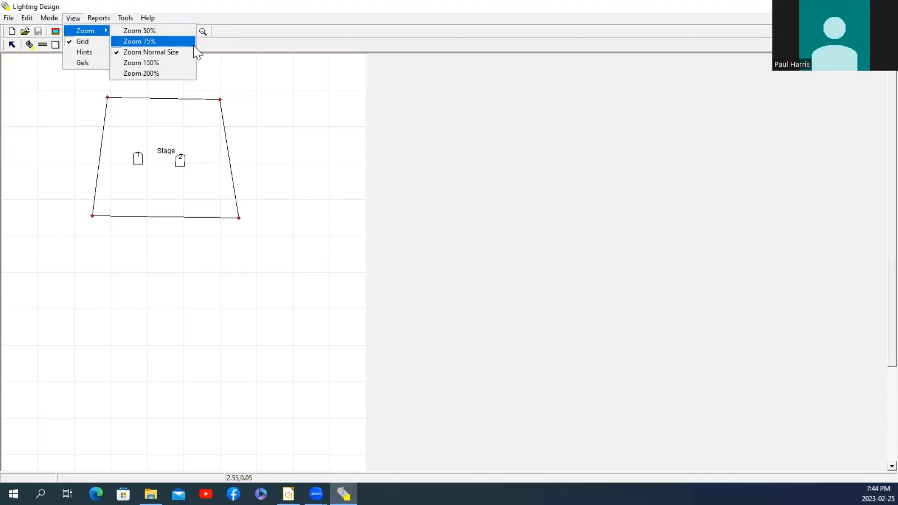
left_click(195, 68)
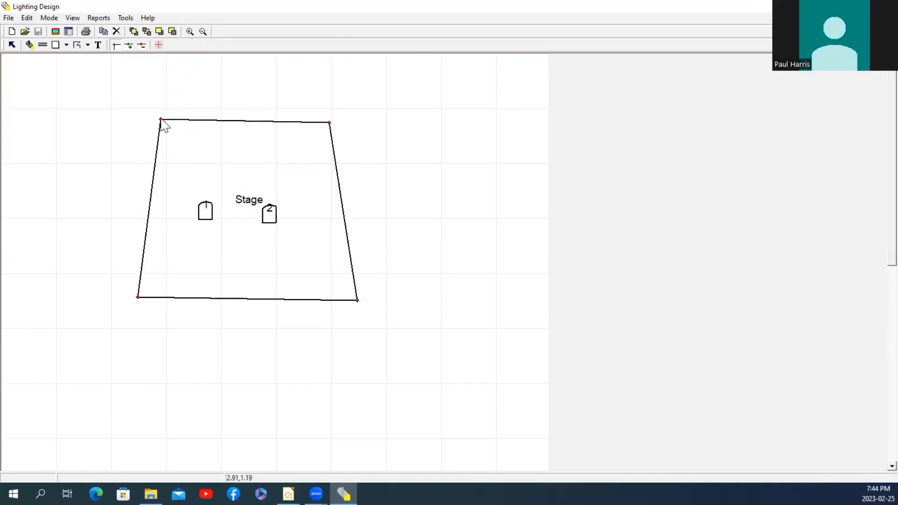
left_click_drag(162, 120, 161, 121)
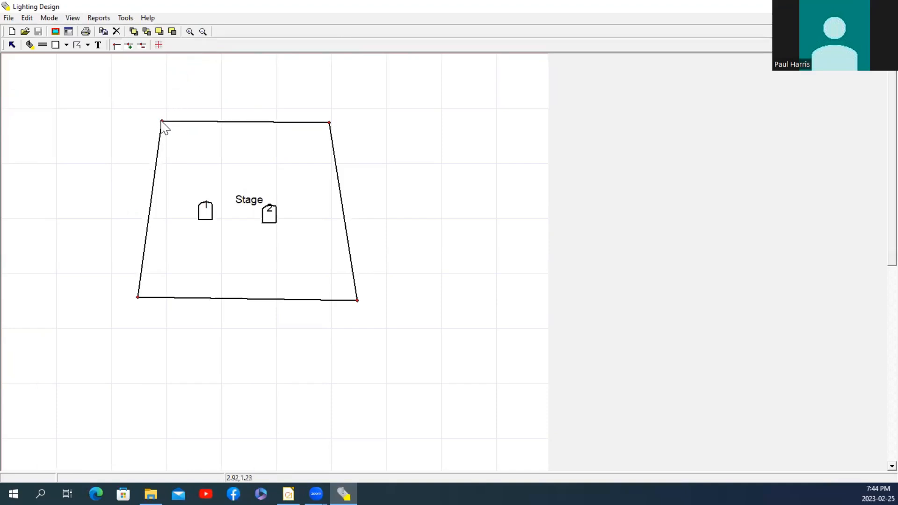
left_click(75, 18)
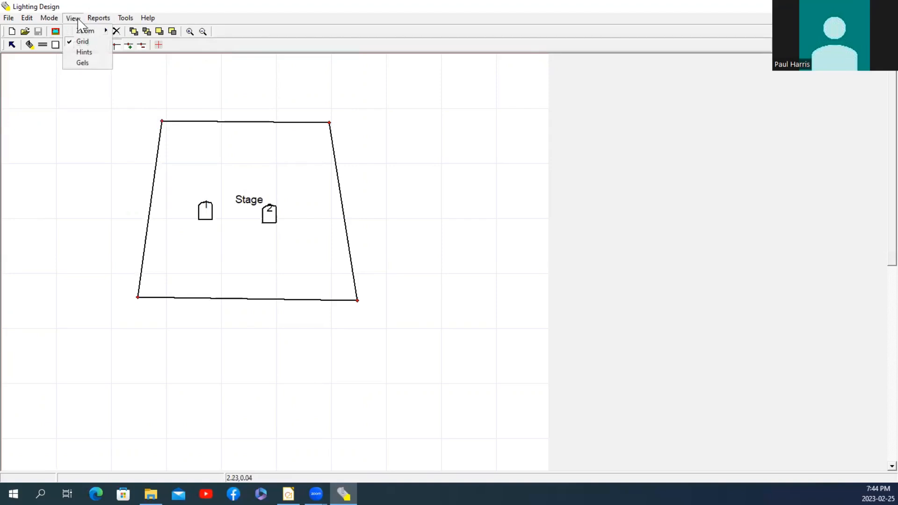
mouse_move(98, 31)
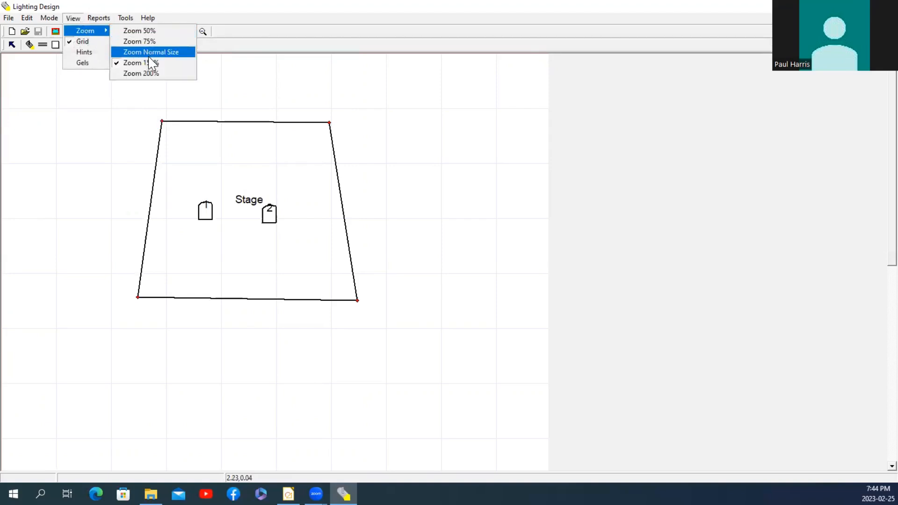
left_click(149, 54)
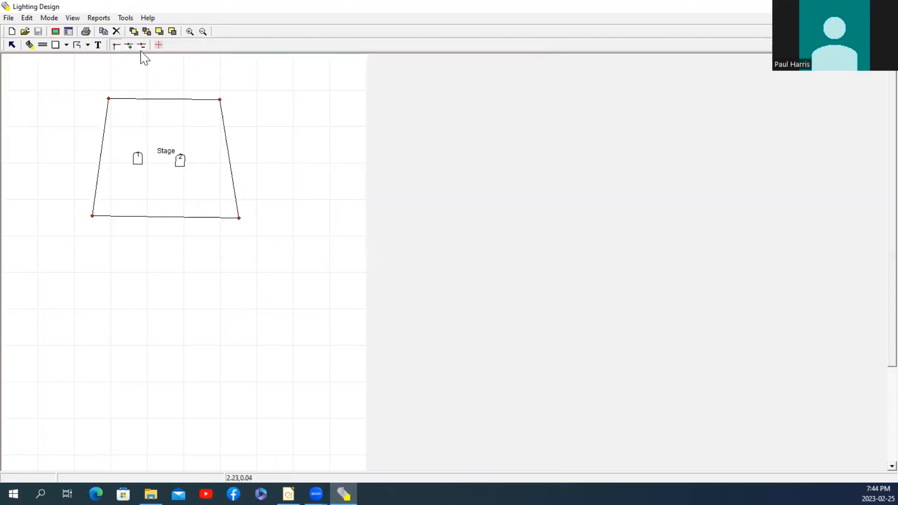
Turn the plan's grid off and on again, and show and hide the hints.
left_click(71, 19)
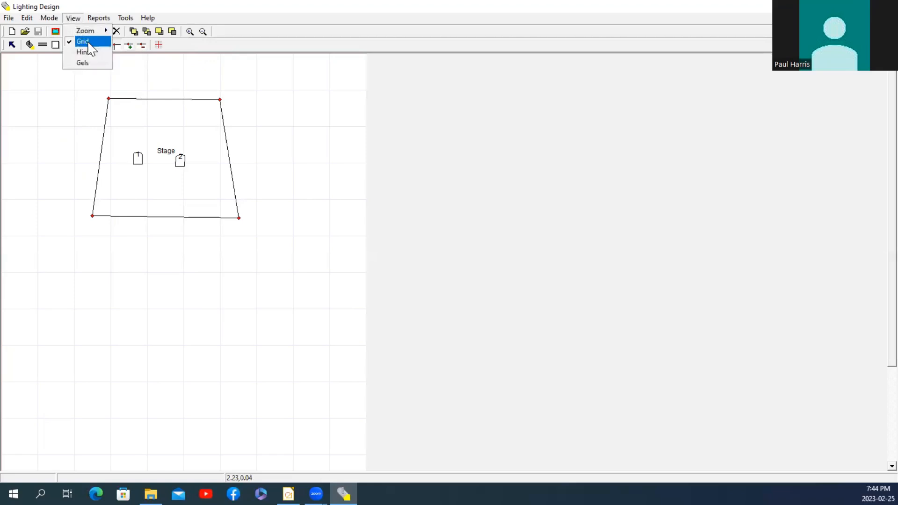
left_click(88, 42)
left_click(73, 18)
left_click(84, 42)
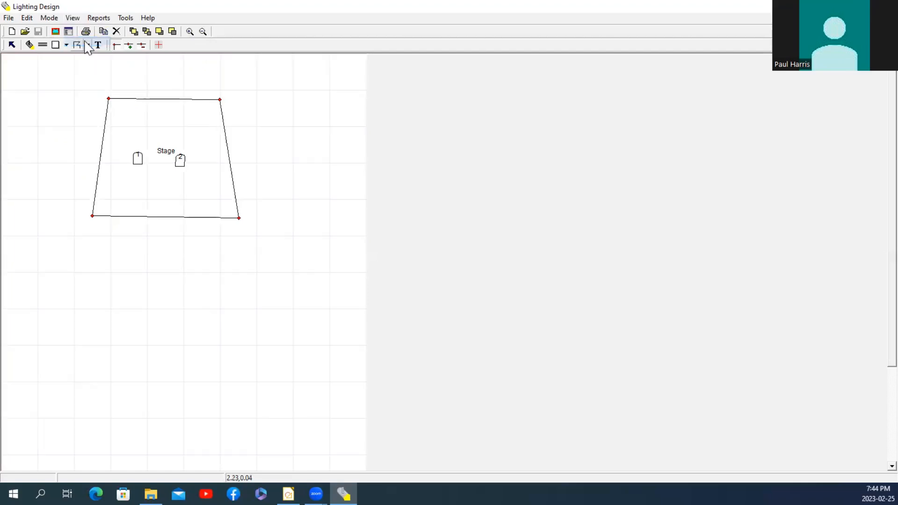
left_click(72, 18)
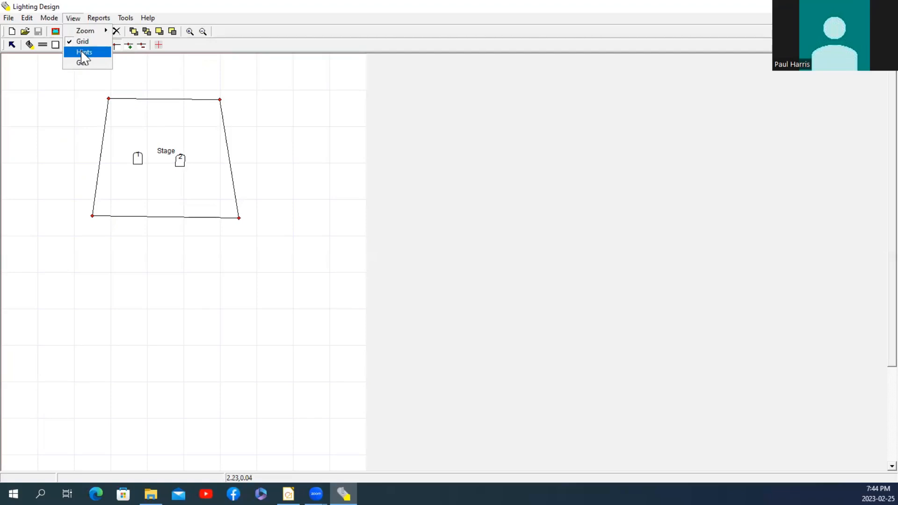
left_click(85, 53)
left_click(72, 17)
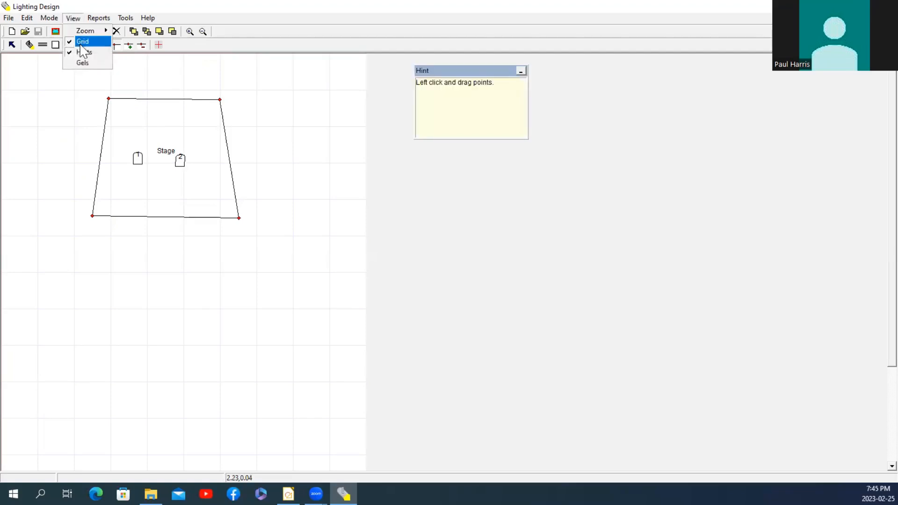
left_click(84, 52)
Turn on the display of gels for the lanterns on the plan.
left_click(73, 18)
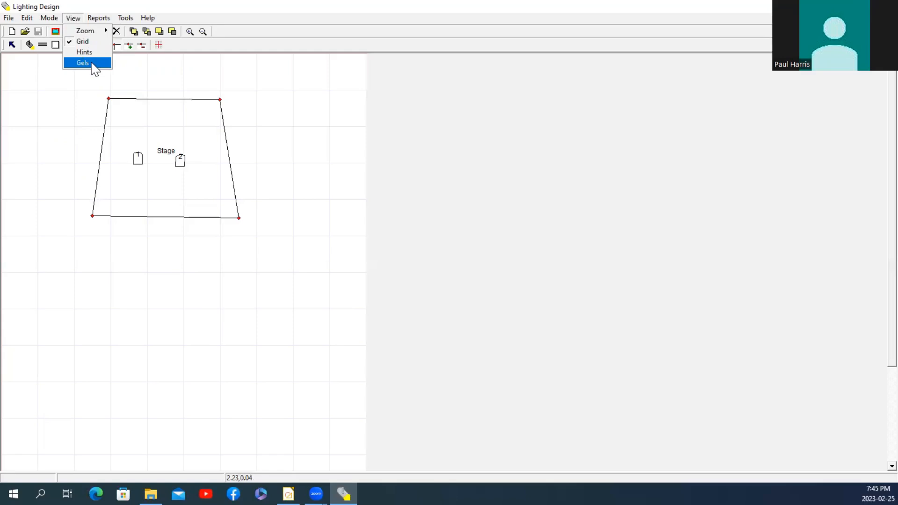
left_click(94, 69)
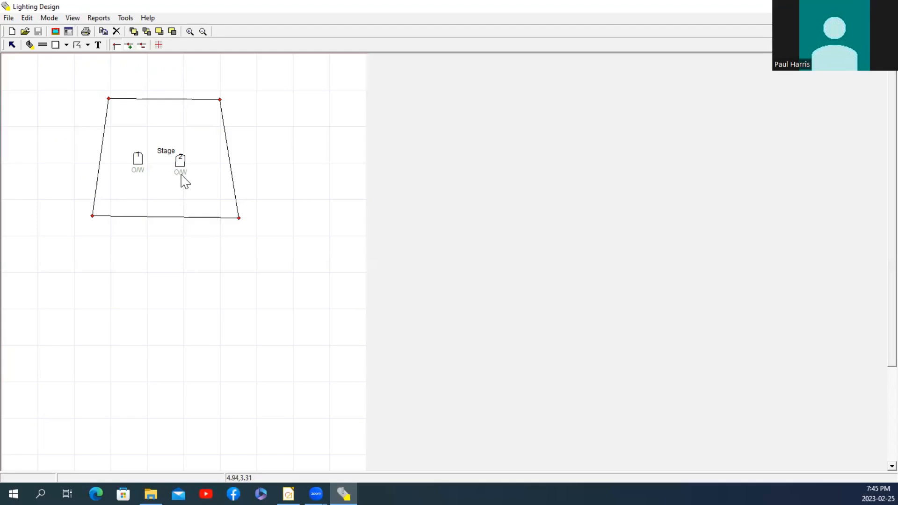
left_click(99, 18)
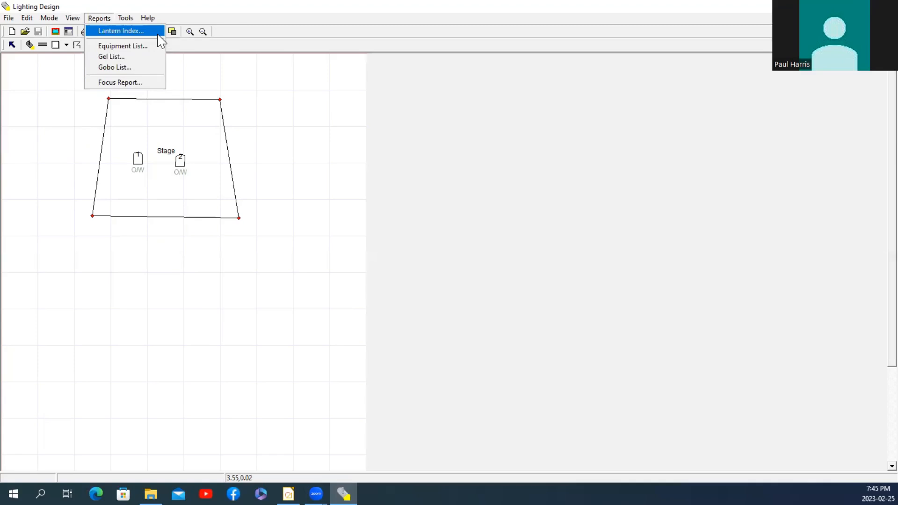
mouse_move(129, 21)
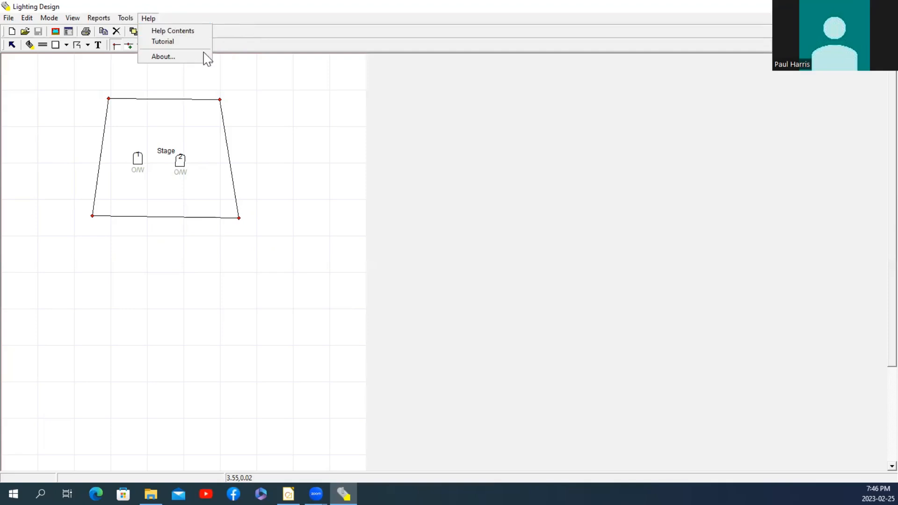
left_click(260, 94)
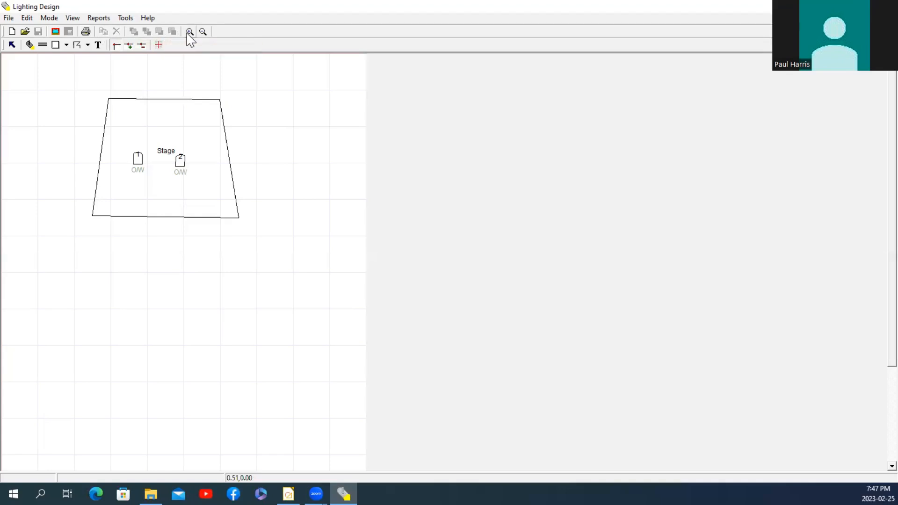
left_click(66, 45)
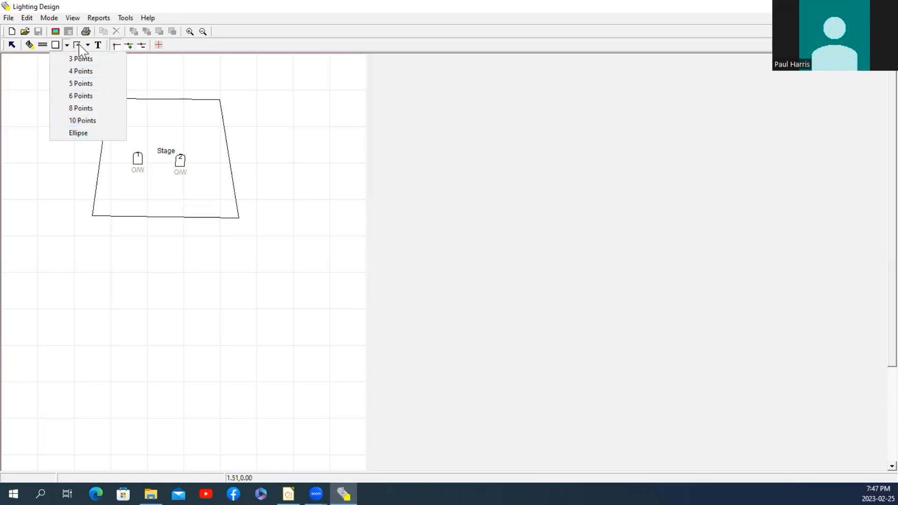
left_click(139, 83)
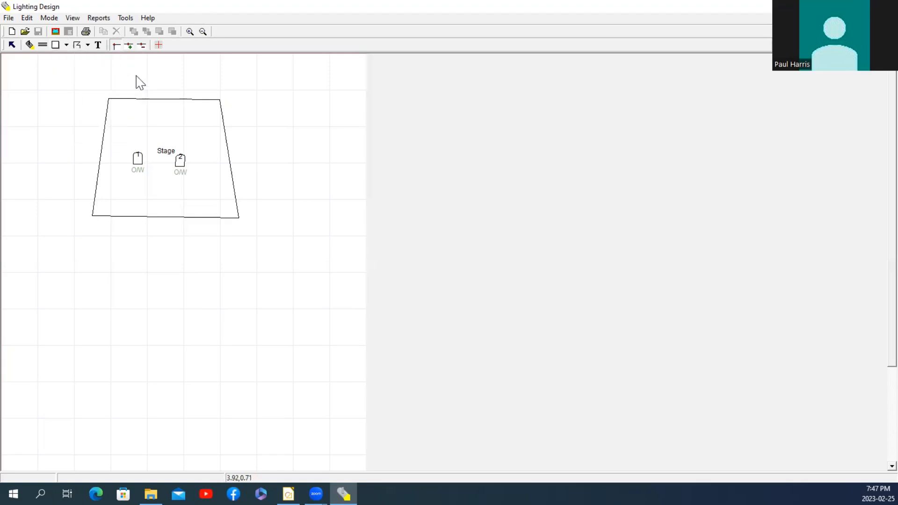
left_click(88, 44)
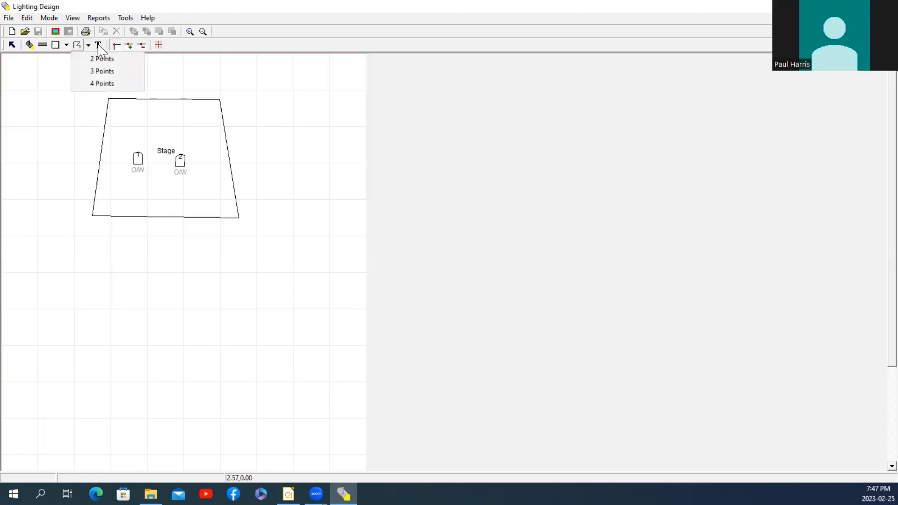
left_click(171, 89)
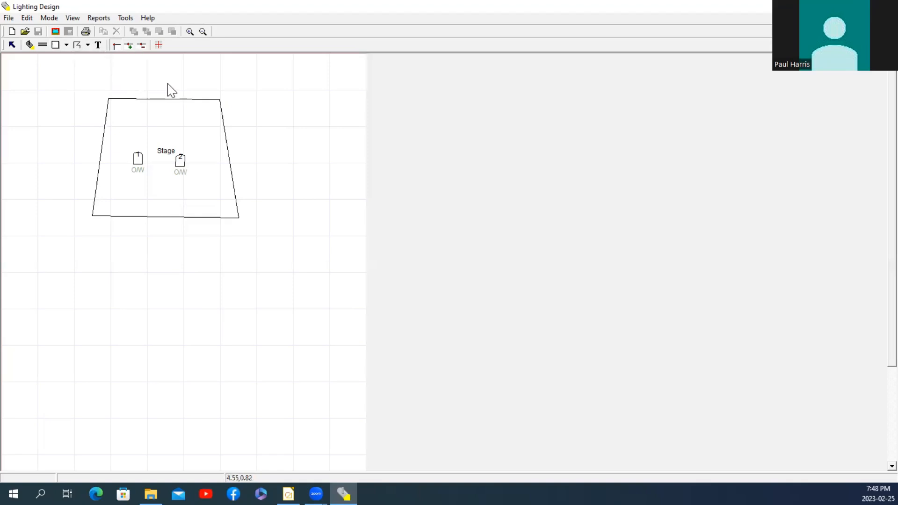
Place a text item on the plan above the Stage shape and delete it again.
left_click(98, 45)
left_click(130, 66)
right_click(131, 70)
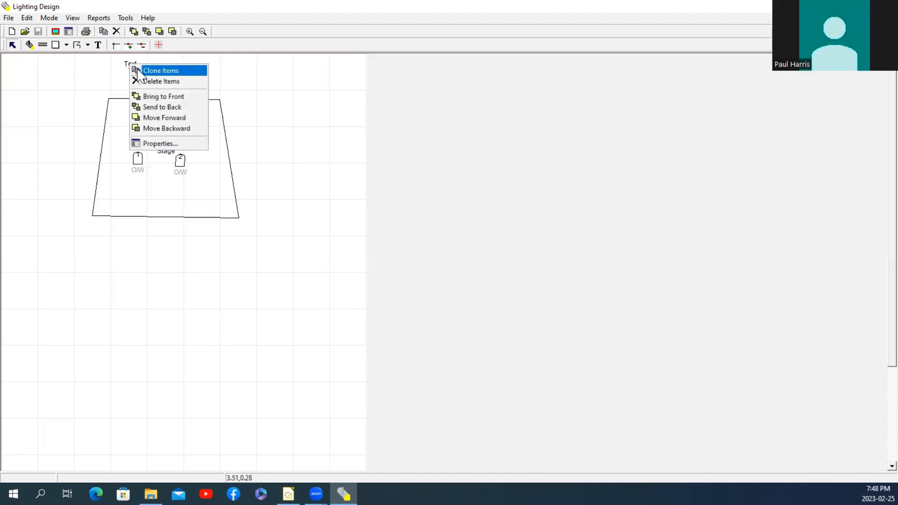
left_click(148, 81)
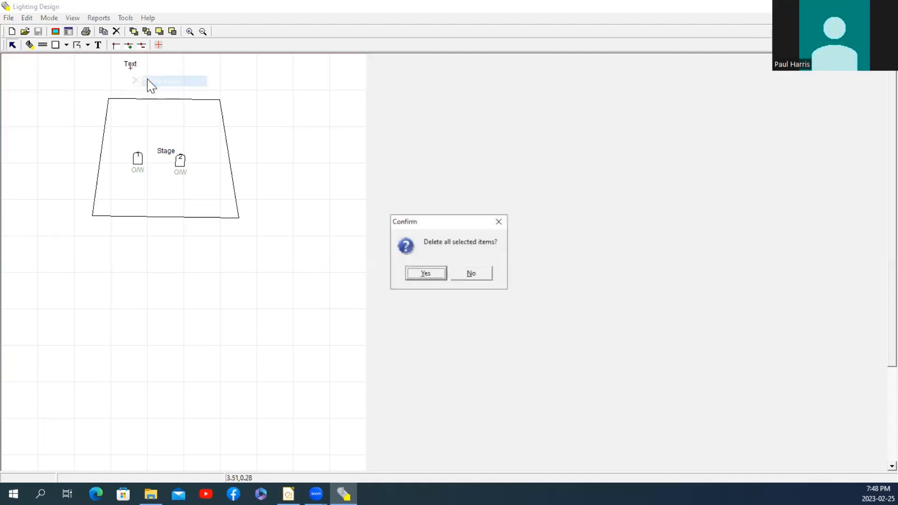
left_click(434, 277)
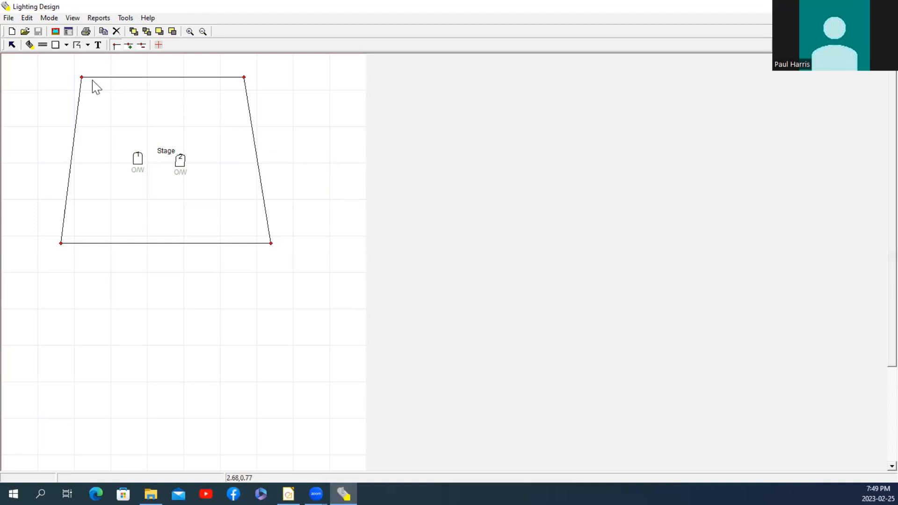
Move the Stage shape's upper-left corner inward along its top edge to about 2.48, 0.63.
left_click_drag(80, 78, 93, 77)
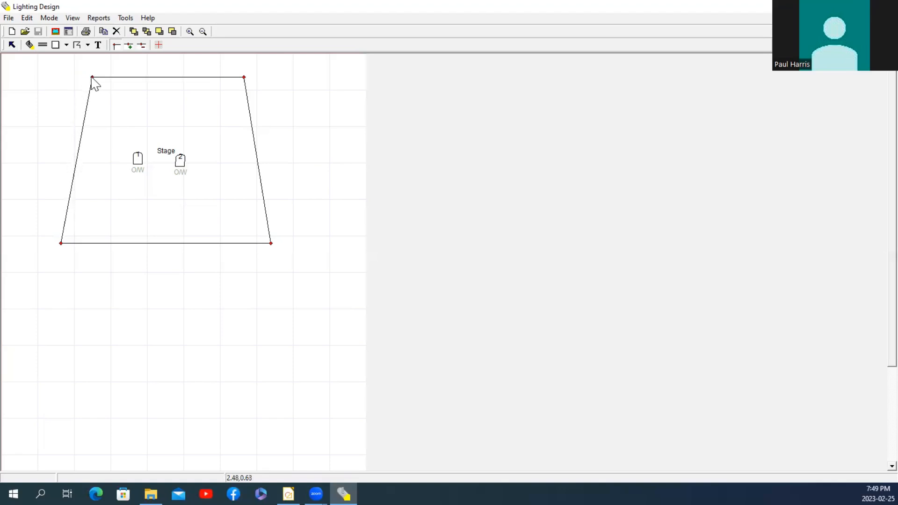